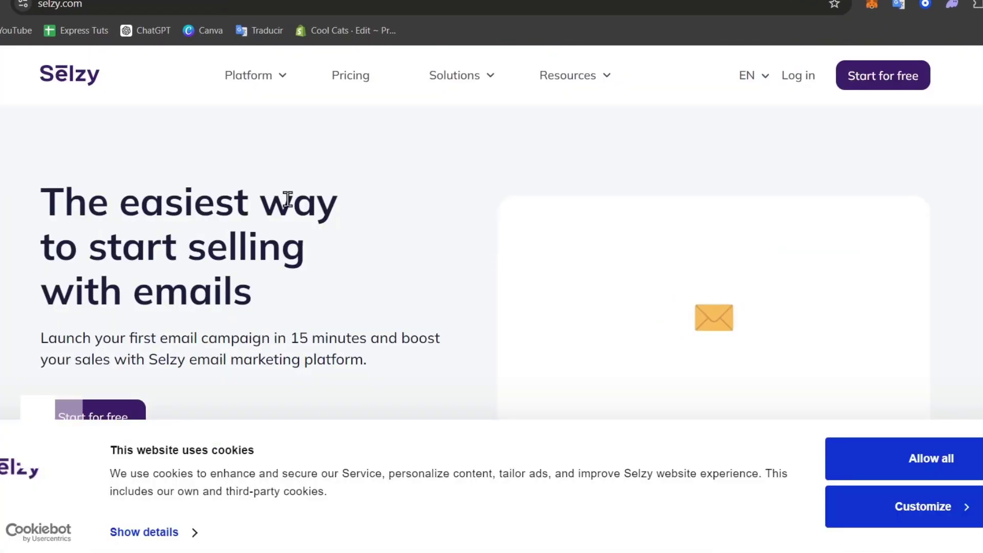
- Allow all cookies and examine the Selzy homepage's feature overview and getting-started sections
{"action": "scroll", "coordinate": [395, 261], "scroll_direction": "down", "scroll_amount": 10}
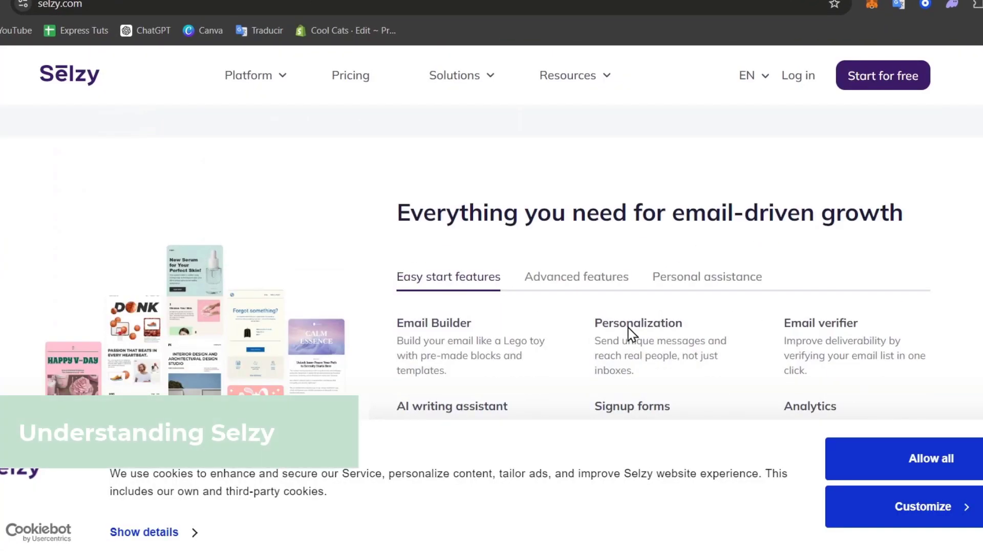
{"action": "left_click", "coordinate": [976, 469]}
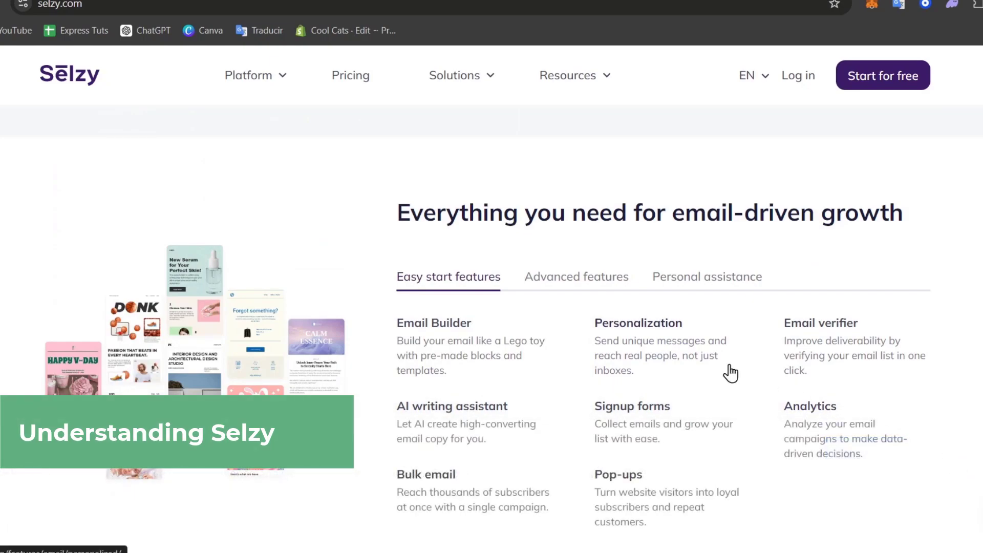
{"action": "scroll", "coordinate": [729, 371], "scroll_direction": "down", "scroll_amount": 3}
{"action": "scroll", "coordinate": [733, 372], "scroll_direction": "down", "scroll_amount": 10}
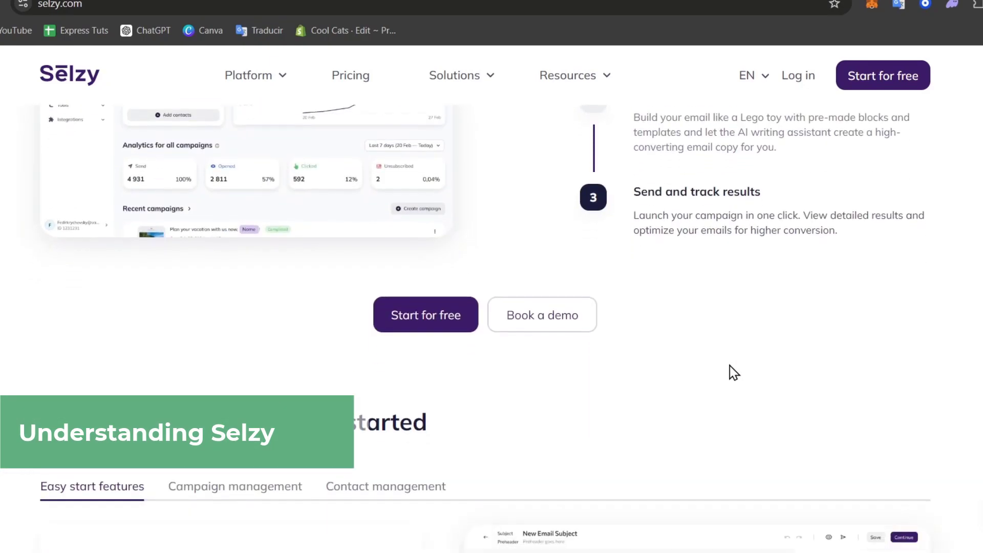
{"action": "scroll", "coordinate": [734, 372], "scroll_direction": "up", "scroll_amount": 1}
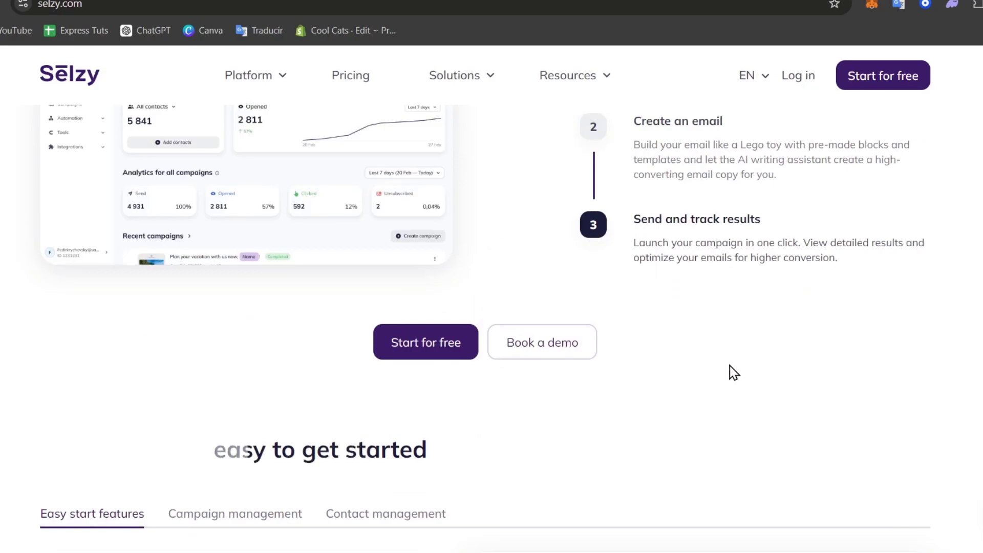
{"action": "scroll", "coordinate": [734, 372], "scroll_direction": "down", "scroll_amount": 3}
{"action": "scroll", "coordinate": [733, 372], "scroll_direction": "down", "scroll_amount": 3}
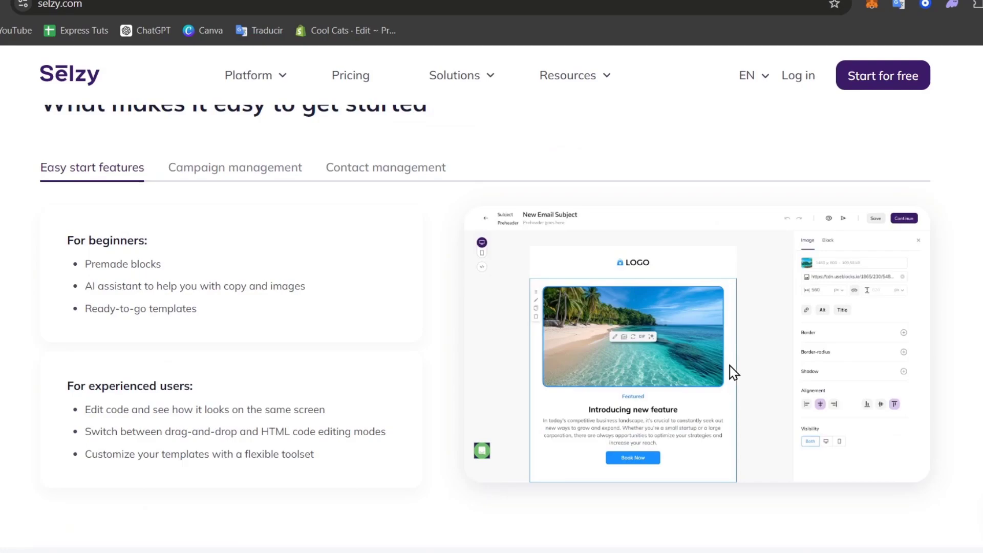
{"action": "scroll", "coordinate": [734, 373], "scroll_direction": "down", "scroll_amount": 3}
{"action": "scroll", "coordinate": [734, 372], "scroll_direction": "up", "scroll_amount": 3}
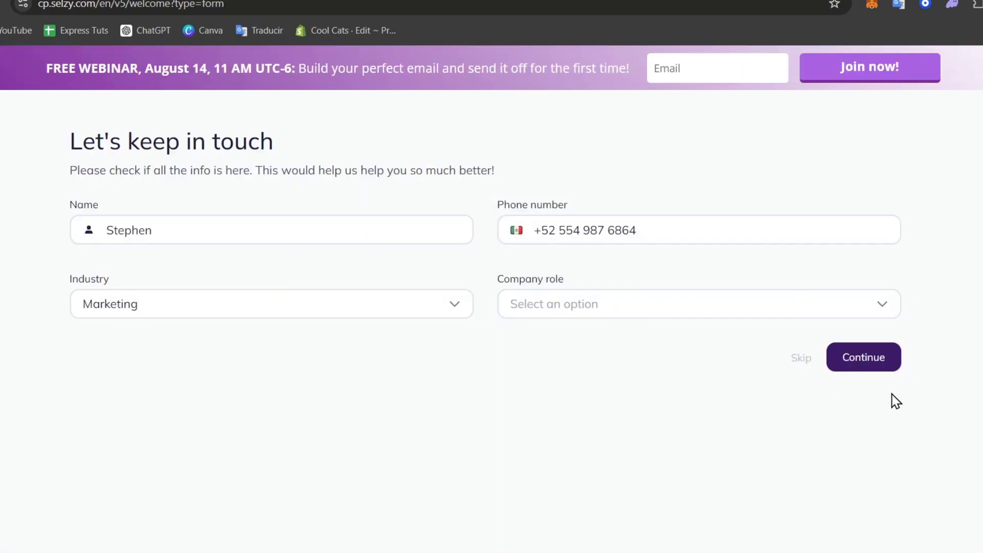
- Submit the contact details form with Marketing Director as the company role, and dismiss the survey about learning of Selzy
{"action": "left_click", "coordinate": [751, 302]}
{"action": "left_click", "coordinate": [692, 273]}
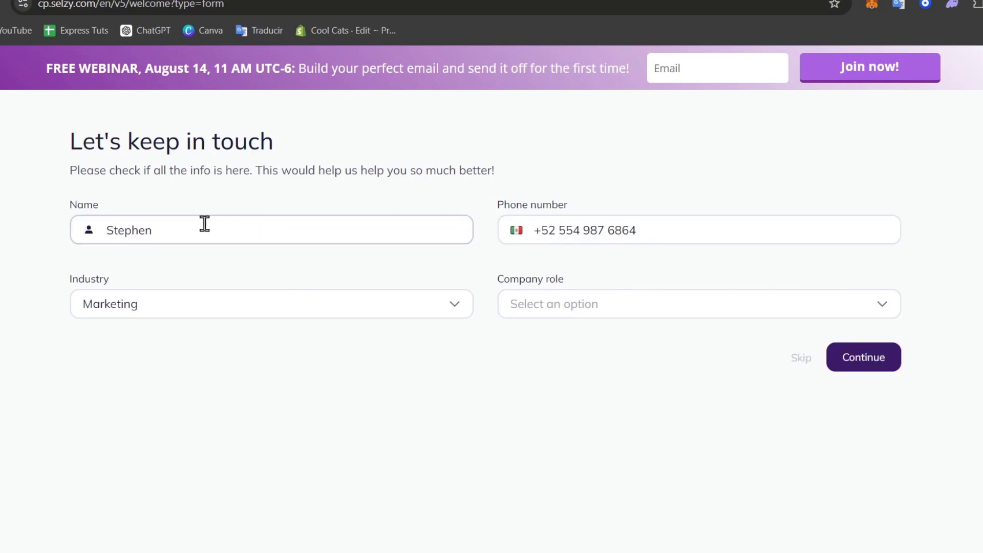
{"action": "left_click", "coordinate": [685, 309]}
{"action": "left_click", "coordinate": [657, 371]}
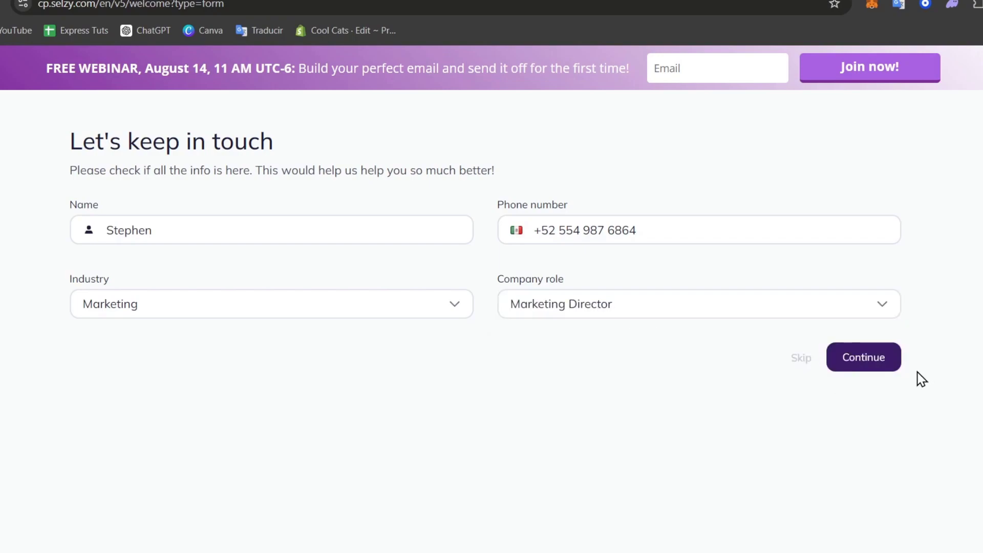
{"action": "left_click", "coordinate": [882, 364]}
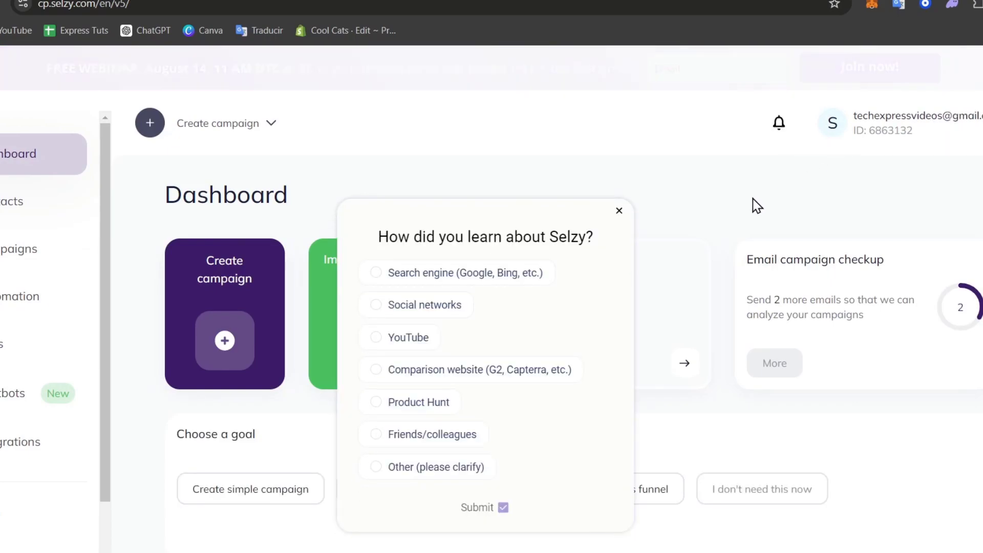
{"action": "left_click", "coordinate": [619, 213]}
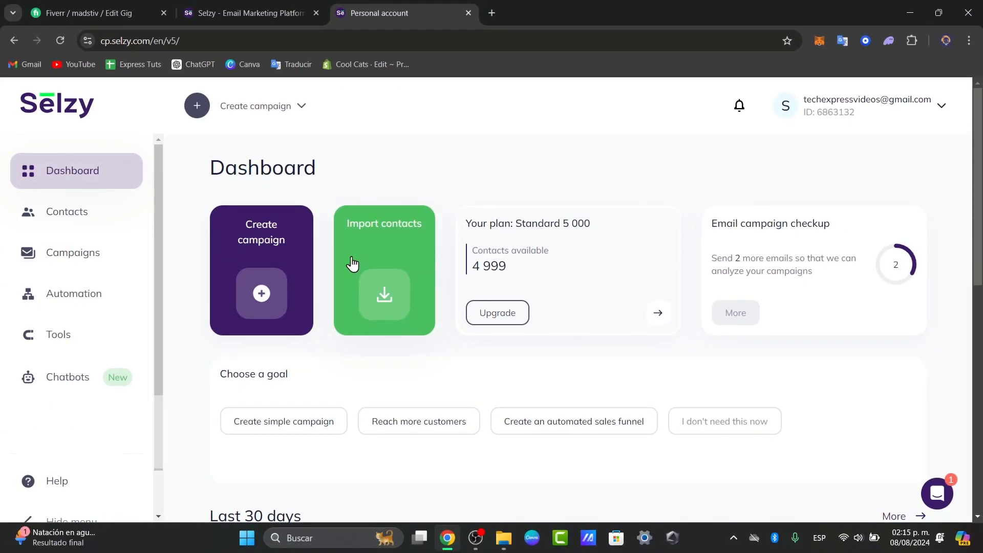
- Examine the dashboard's goal options, 30-day statistics, free tools and recent campaigns
{"action": "scroll", "coordinate": [471, 281], "scroll_direction": "down", "scroll_amount": 2}
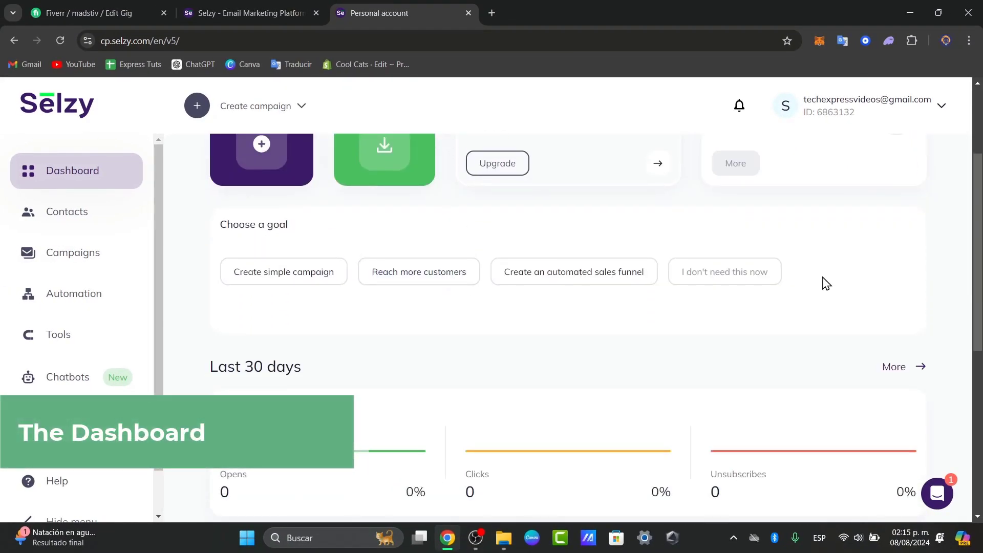
{"action": "scroll", "coordinate": [823, 264], "scroll_direction": "down", "scroll_amount": 5}
{"action": "scroll", "coordinate": [808, 251], "scroll_direction": "up", "scroll_amount": 3}
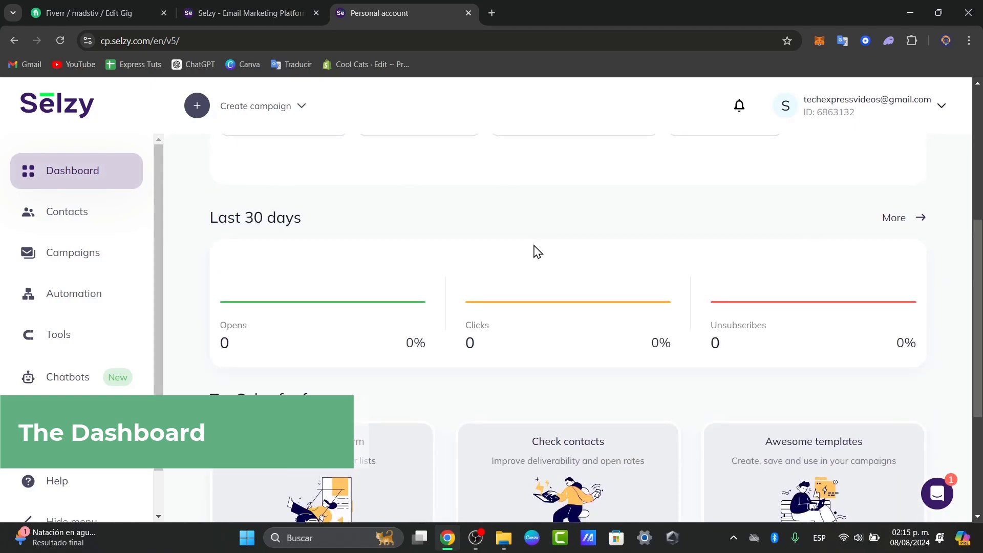
{"action": "scroll", "coordinate": [532, 256], "scroll_direction": "down", "scroll_amount": 3}
{"action": "scroll", "coordinate": [289, 269], "scroll_direction": "down", "scroll_amount": 1}
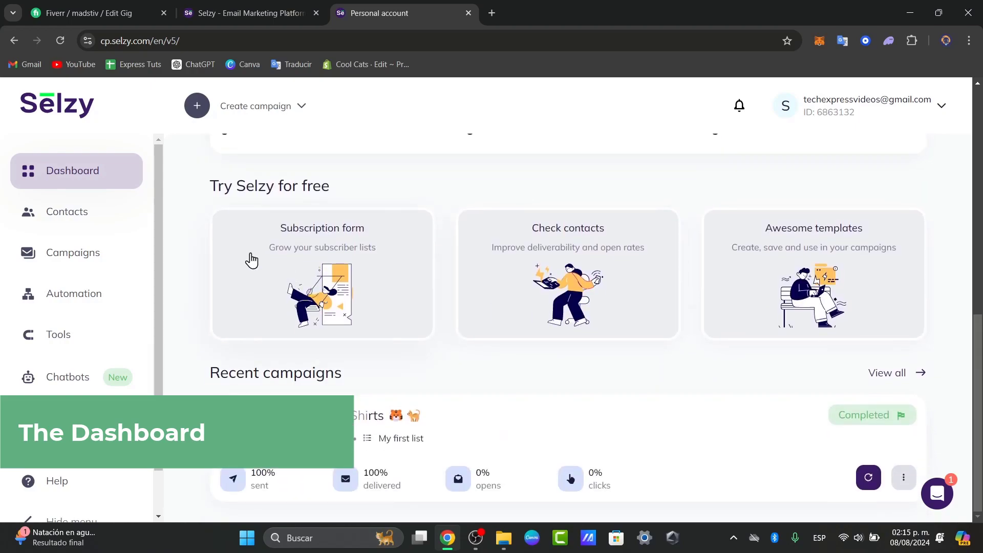
- View the Contacts, Campaigns, Automation, Tools, Chatbots and Integrations sections one after another
{"action": "left_click", "coordinate": [97, 219]}
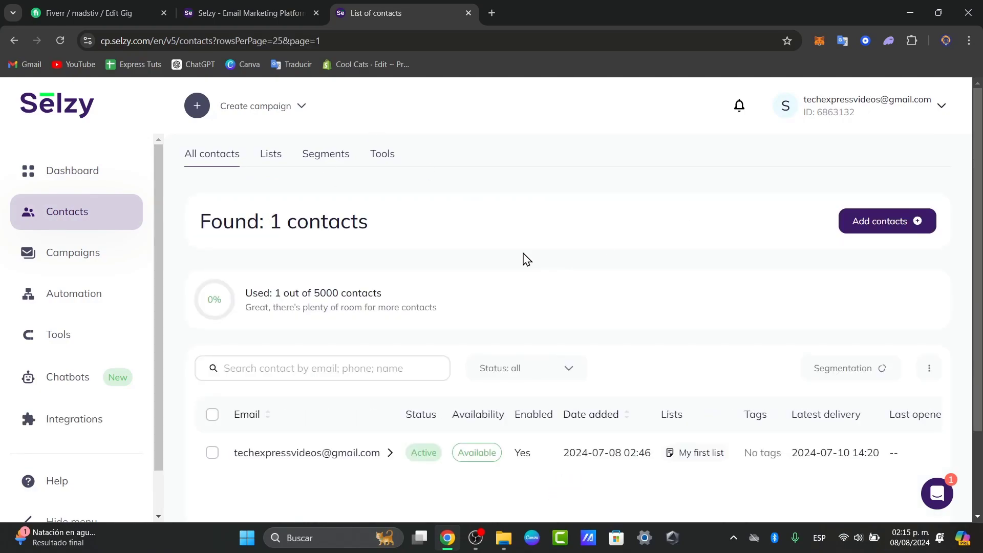
{"action": "scroll", "coordinate": [527, 258], "scroll_direction": "down", "scroll_amount": 2}
{"action": "left_click", "coordinate": [59, 256]}
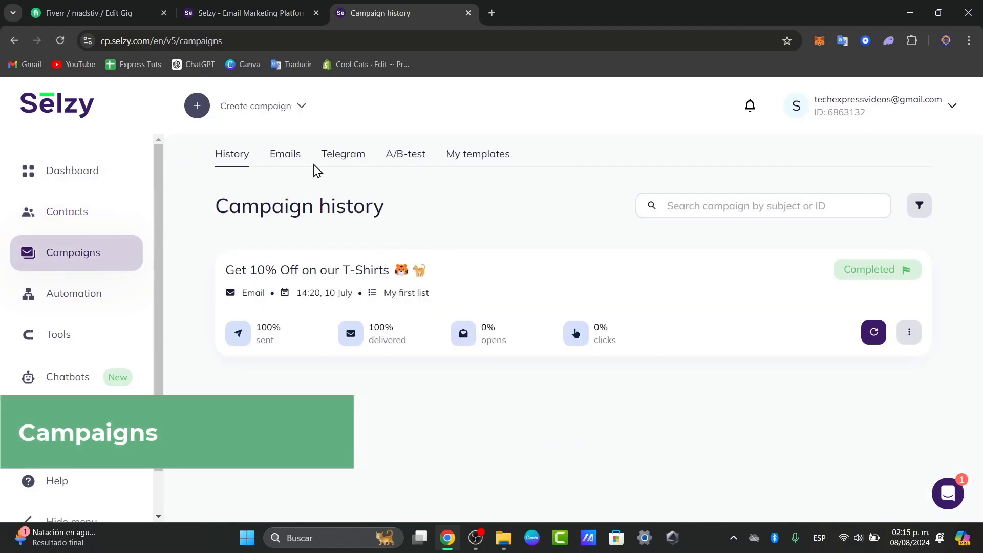
{"action": "left_click", "coordinate": [60, 295]}
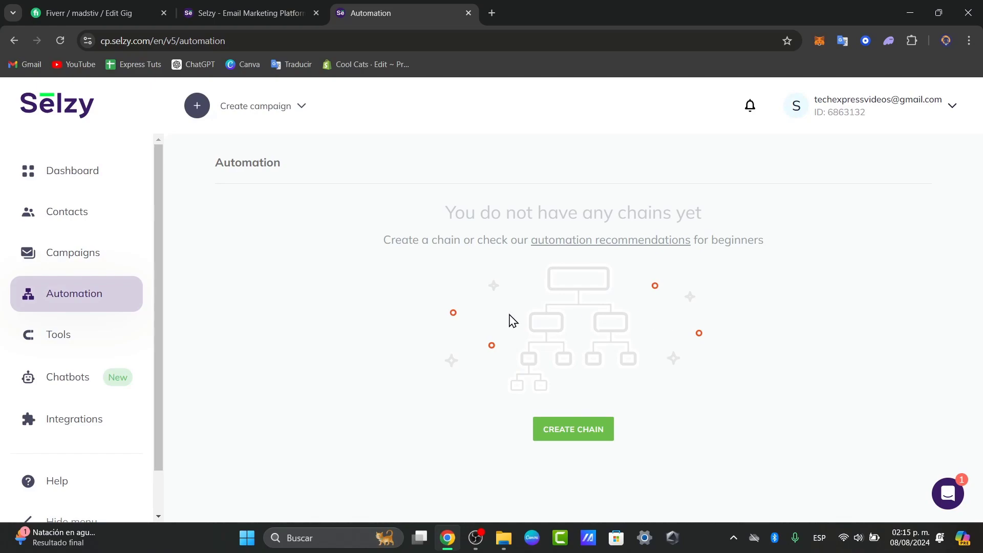
{"action": "left_click", "coordinate": [78, 336]}
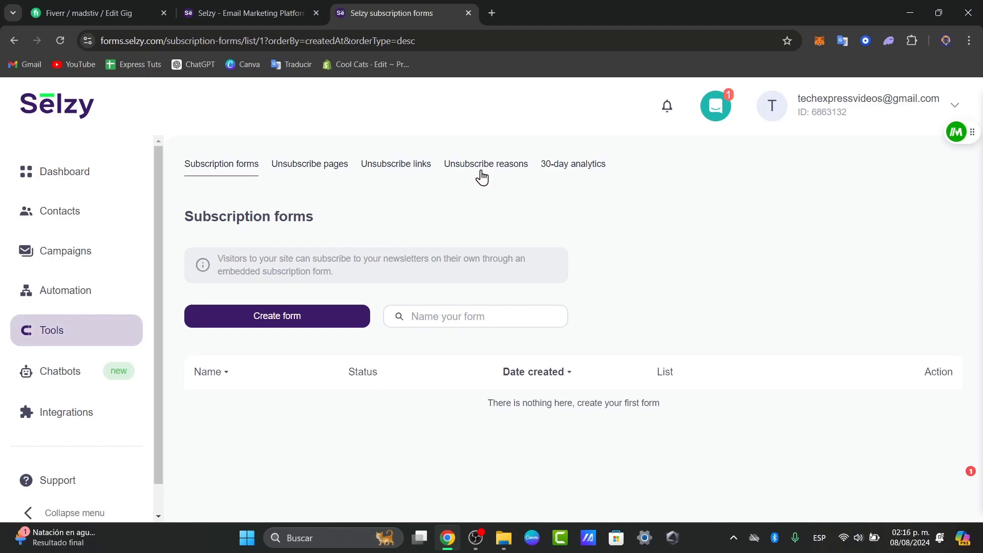
{"action": "left_click", "coordinate": [67, 367]}
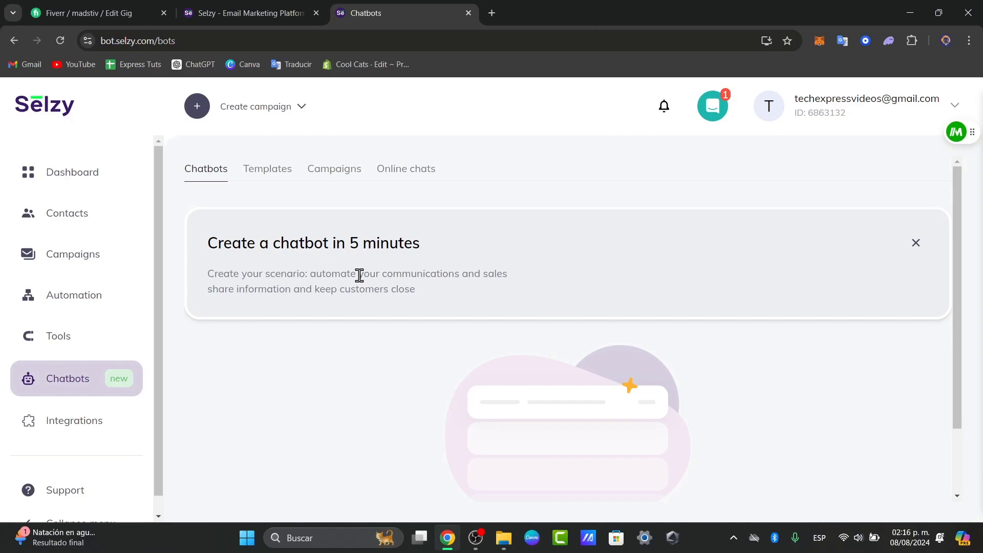
{"action": "left_click", "coordinate": [104, 421]}
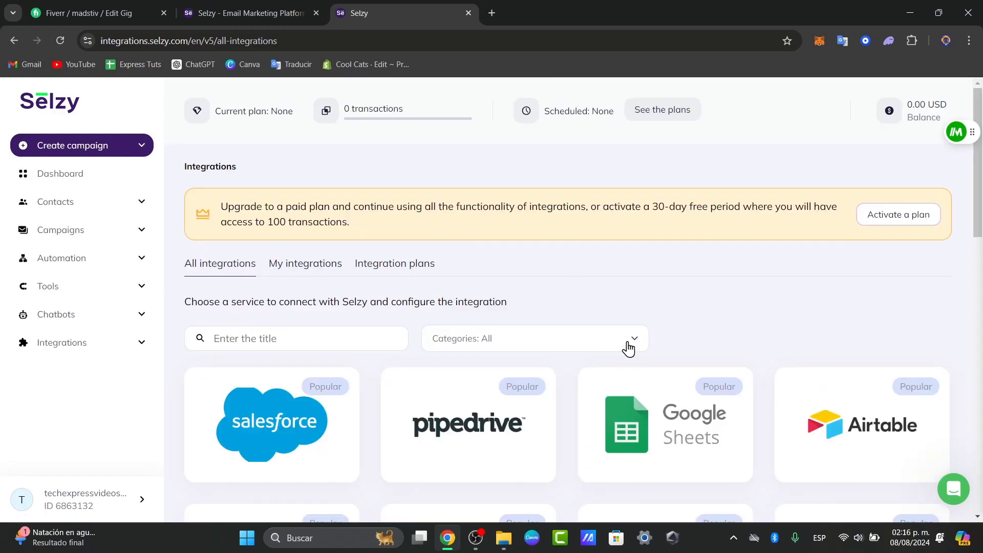
- Start a new email template with a person's first name as its name and the subject "Welcome to the Lair {{last_name}}"
{"action": "left_click", "coordinate": [107, 150]}
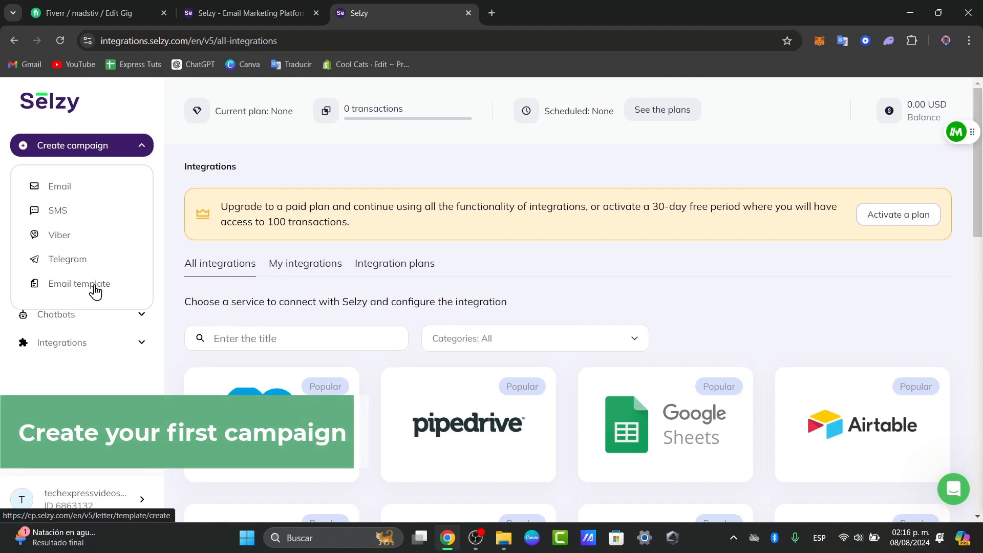
{"action": "left_click", "coordinate": [68, 285]}
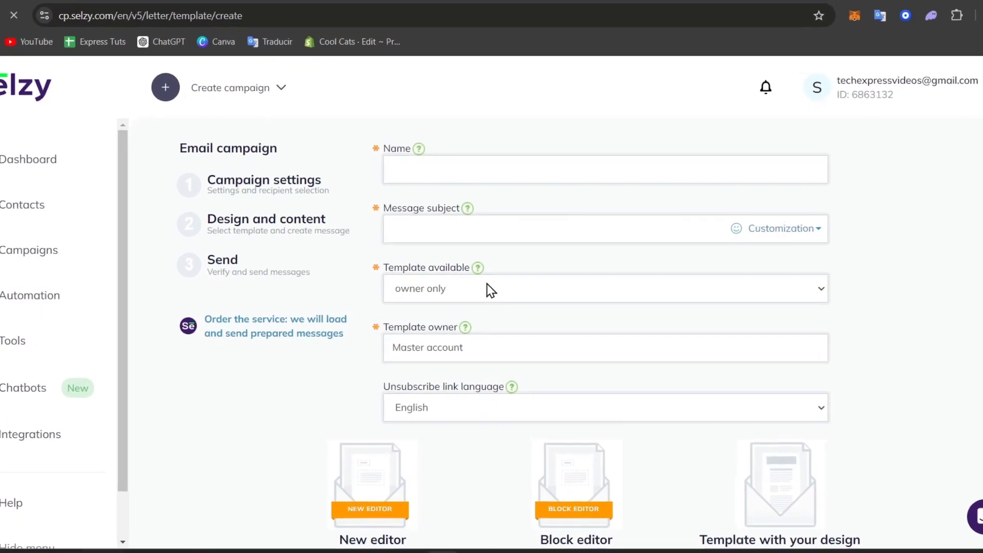
{"action": "left_click", "coordinate": [555, 154]}
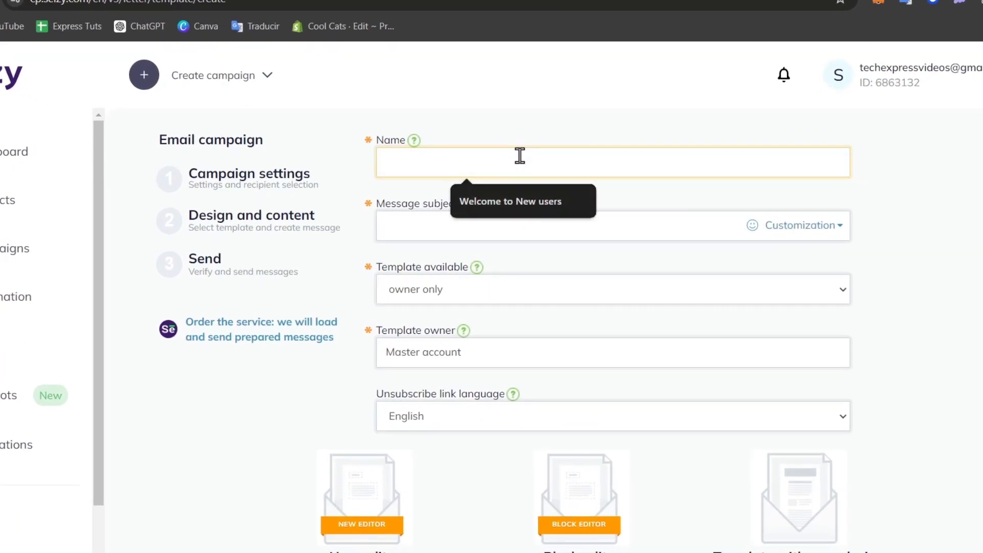
{"action": "type", "text": "S"}
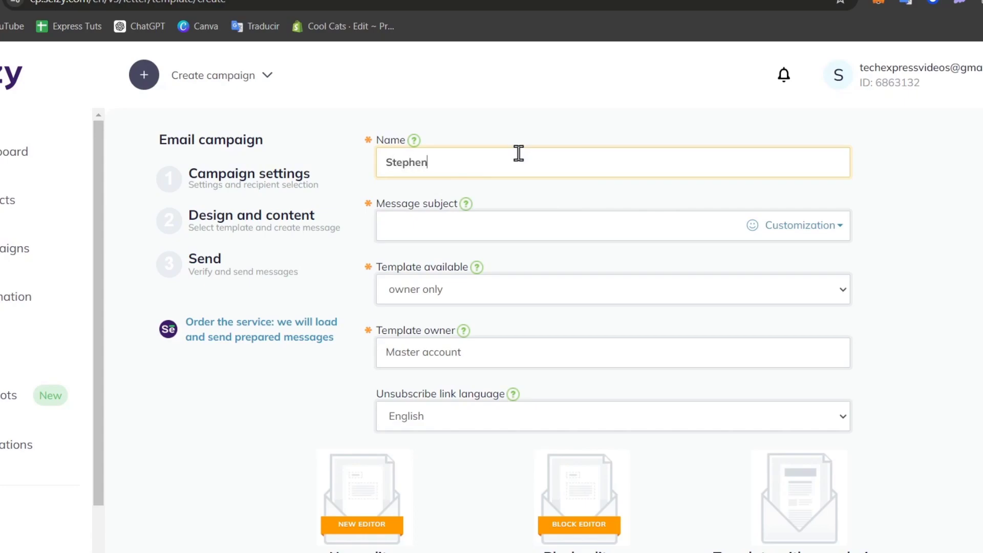
{"action": "type", "text": "tephen"}
{"action": "left_click", "coordinate": [537, 213]}
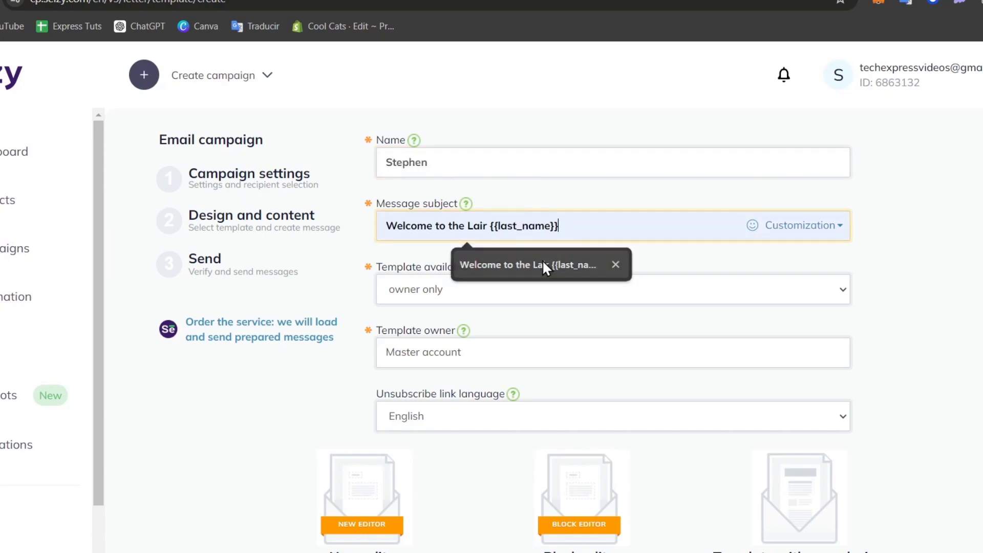
{"action": "left_click", "coordinate": [542, 266]}
- Make the template available to the owner and all his subusers, with English as the unsubscribe link language
{"action": "left_click", "coordinate": [514, 326]}
{"action": "left_click", "coordinate": [501, 358]}
{"action": "left_click", "coordinate": [521, 407]}
{"action": "left_click", "coordinate": [505, 422]}
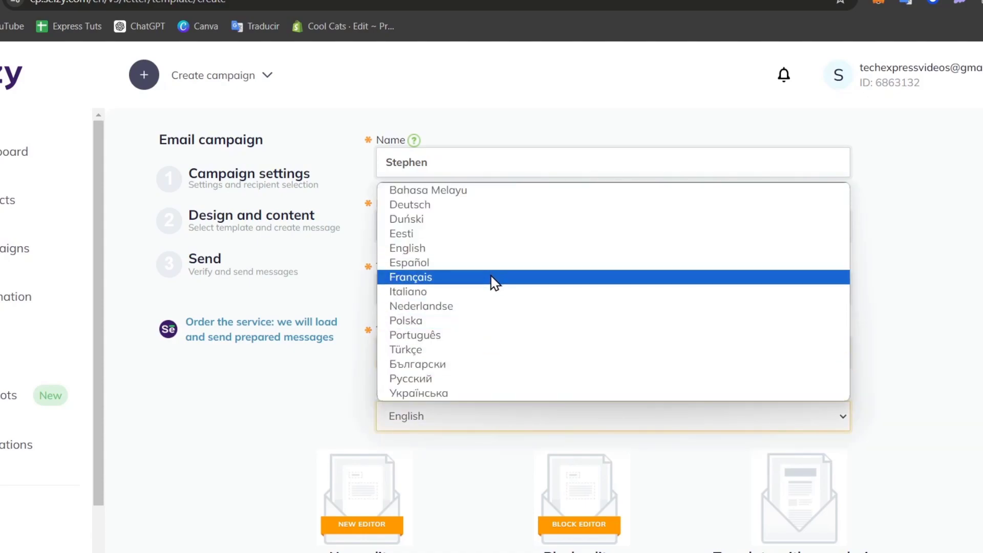
{"action": "left_click", "coordinate": [512, 248]}
- Create the email template in the new editor
{"action": "scroll", "coordinate": [483, 406], "scroll_direction": "down", "scroll_amount": 2}
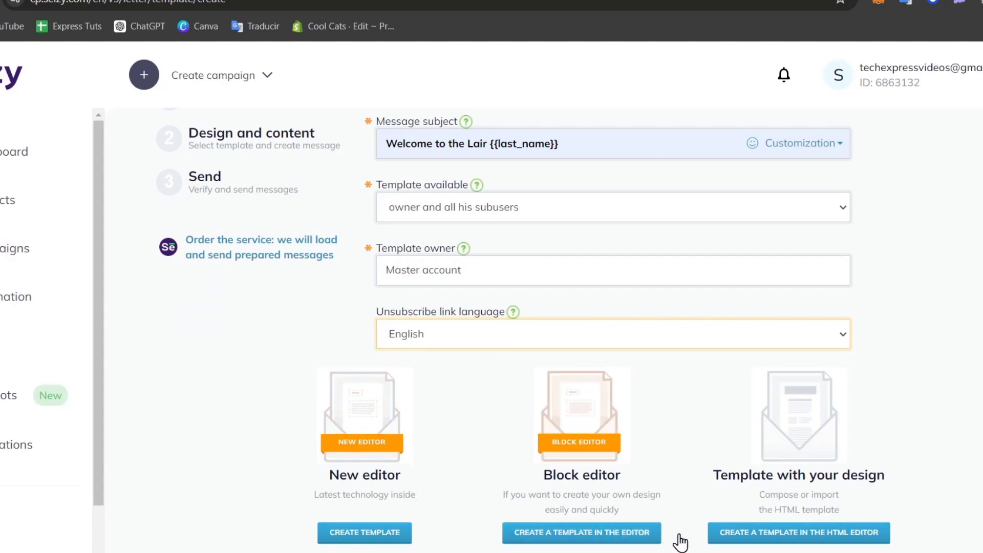
{"action": "right_click", "coordinate": [394, 532]}
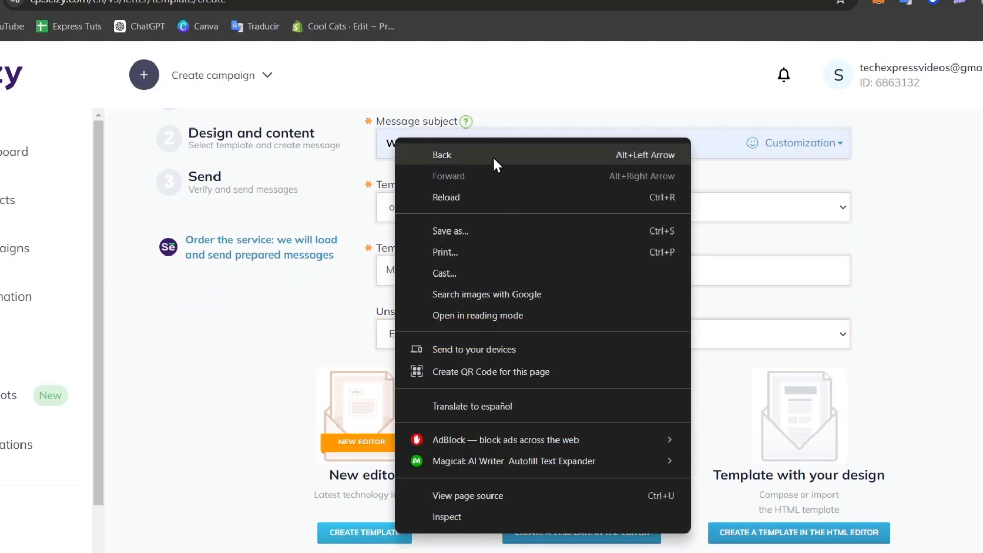
{"action": "left_click", "coordinate": [375, 527]}
{"action": "left_click", "coordinate": [391, 537]}
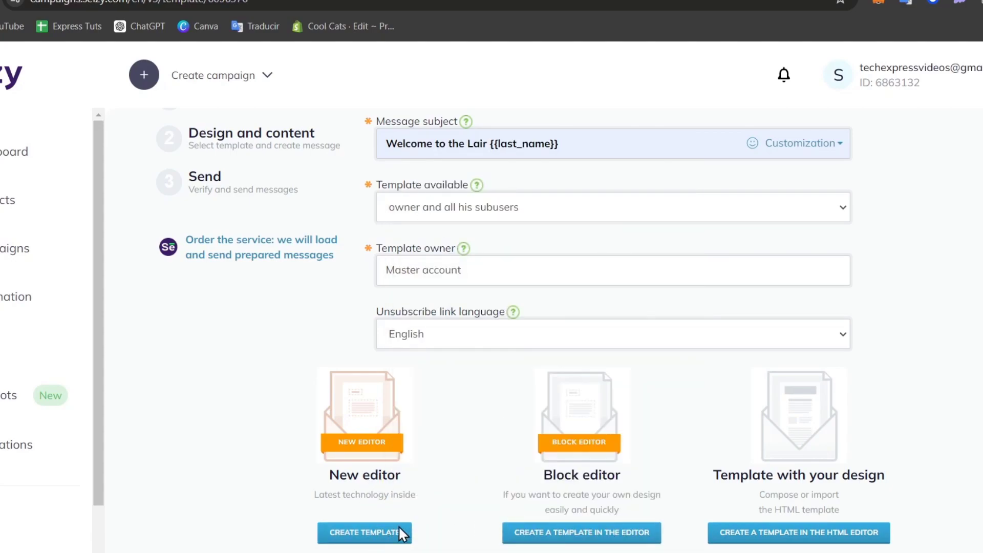
{"action": "left_click", "coordinate": [393, 536]}
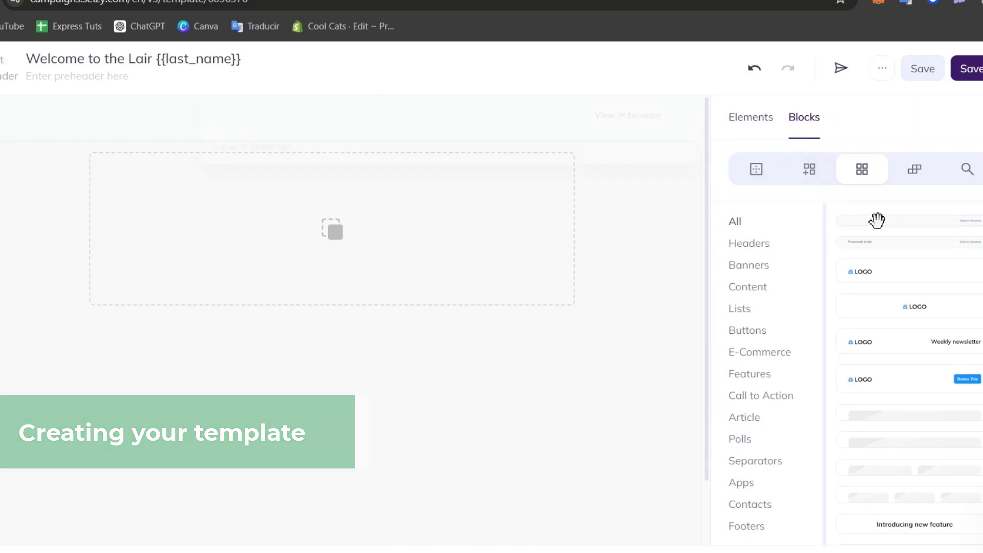
- Examine the available content elements and the saved, ready-made, related and structural block collections
{"action": "left_click", "coordinate": [763, 130]}
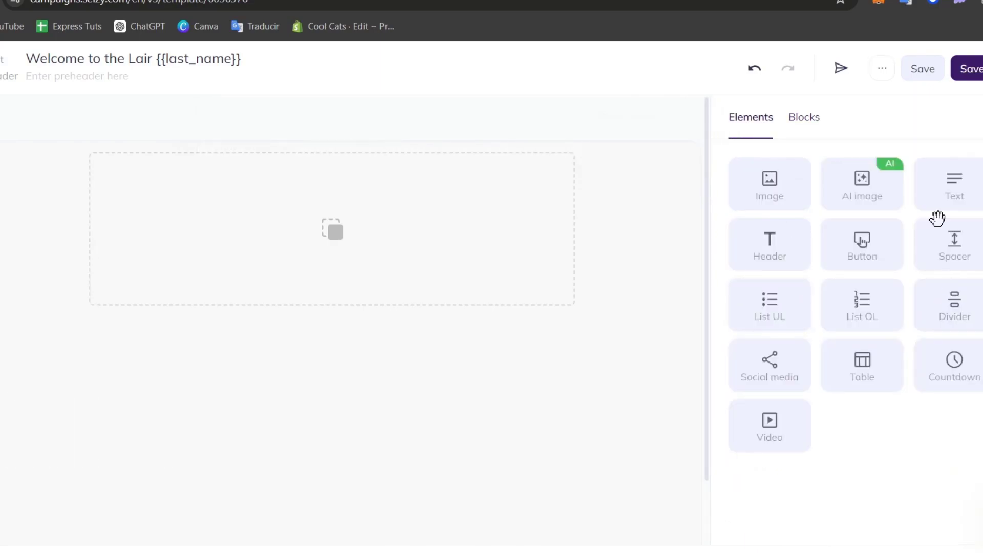
{"action": "left_click", "coordinate": [797, 123]}
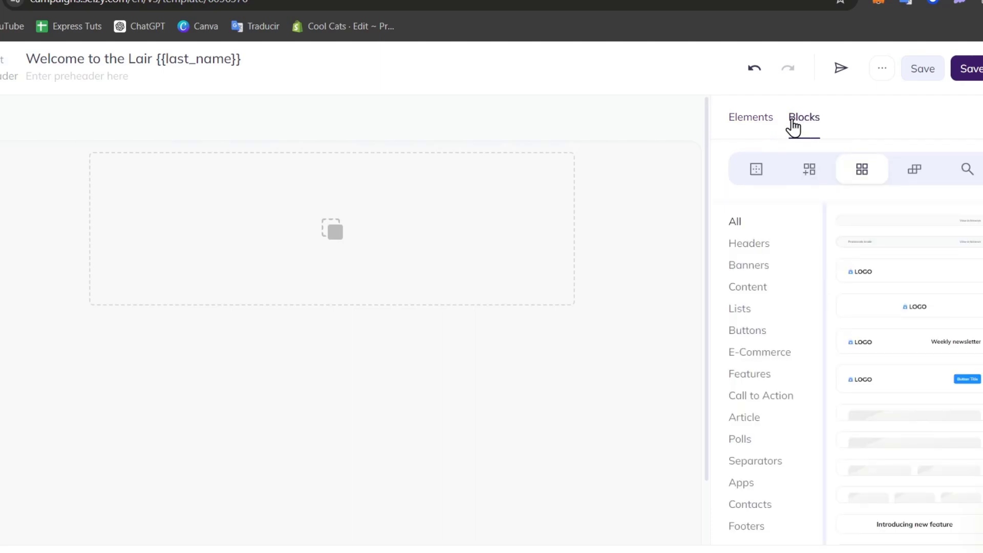
{"action": "left_click", "coordinate": [805, 175]}
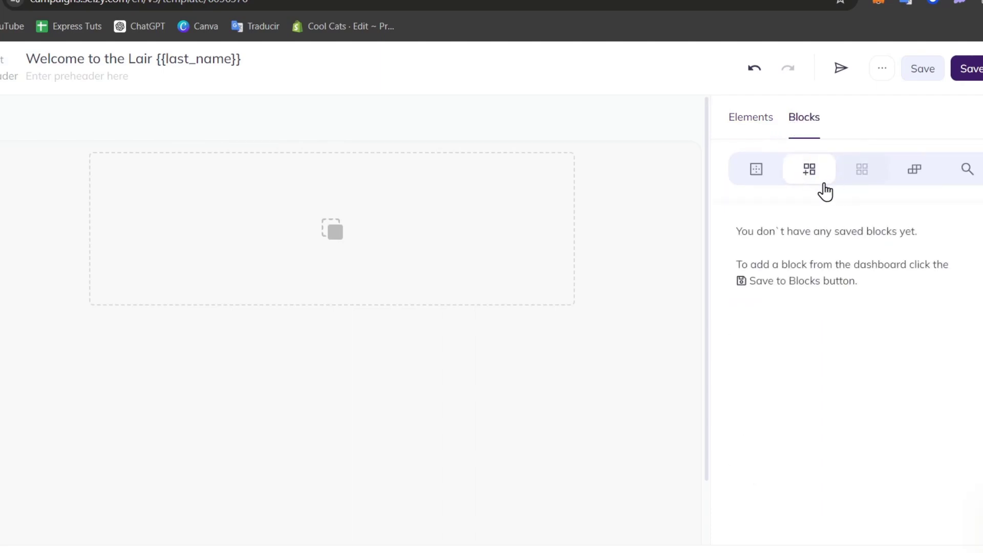
{"action": "left_click", "coordinate": [864, 186]}
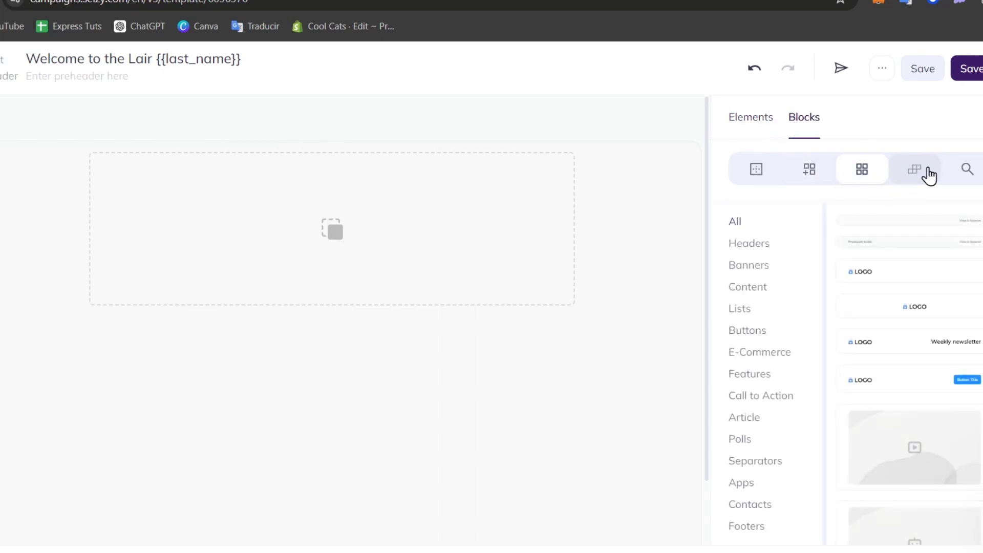
{"action": "left_click", "coordinate": [927, 174]}
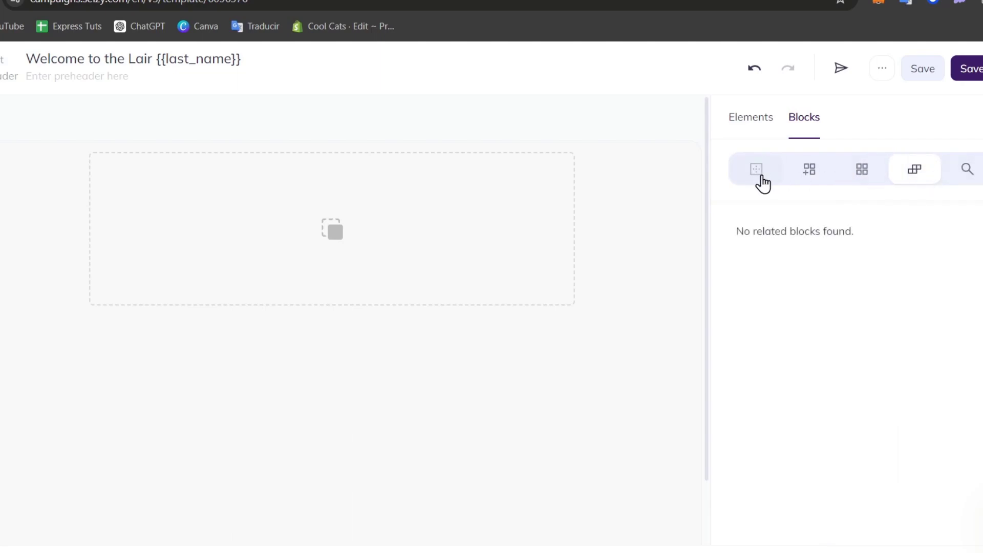
{"action": "left_click", "coordinate": [762, 182]}
{"action": "left_click", "coordinate": [868, 181]}
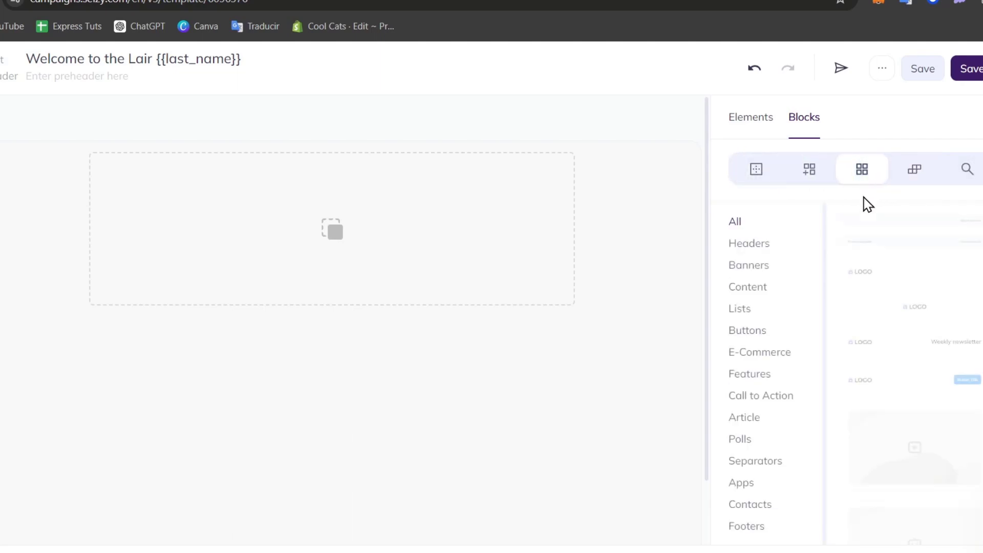
- Add the "Promocode Inside" / "View in browser" header block and the "What's new – Introducing new feature" content block to the email
{"action": "mouse_move", "coordinate": [902, 265]}
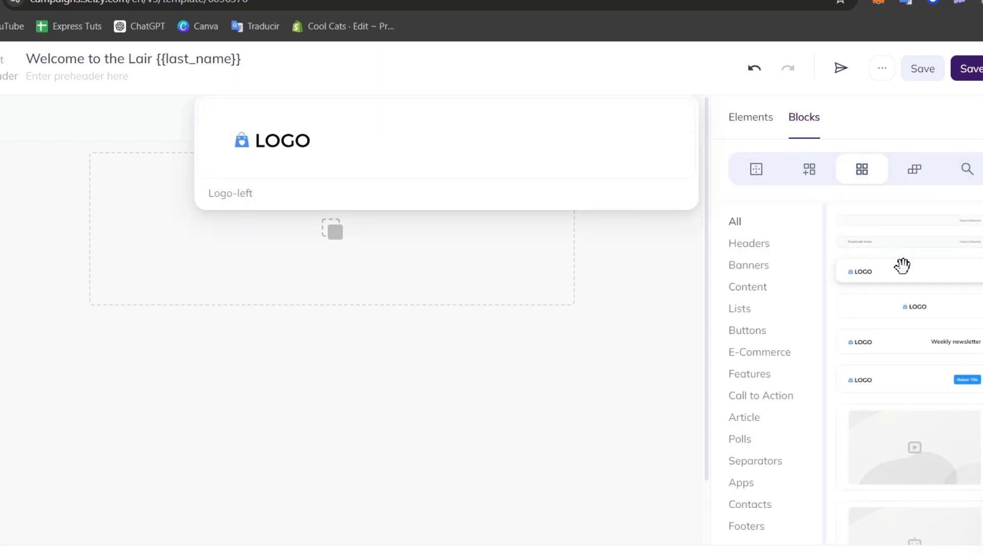
{"action": "left_click", "coordinate": [751, 246]}
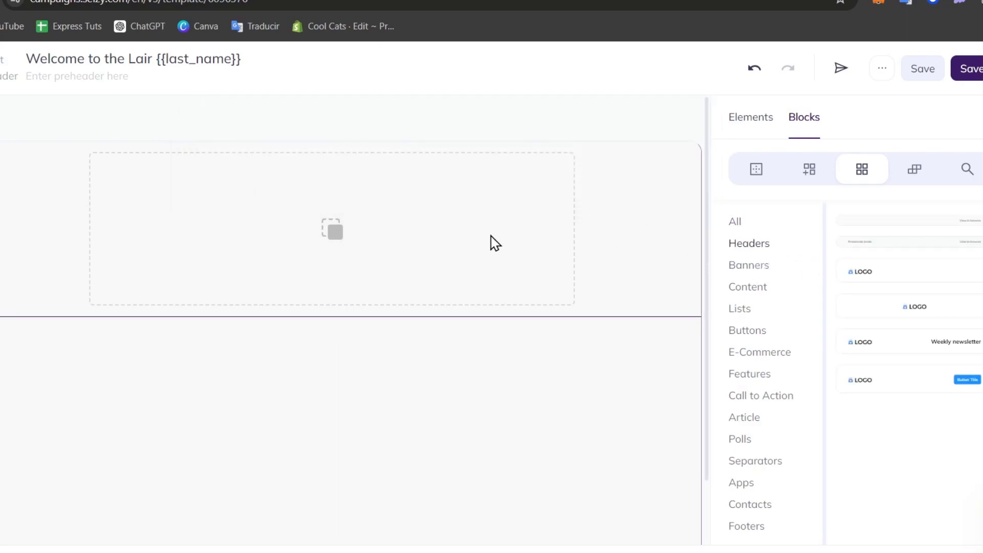
{"action": "mouse_move", "coordinate": [873, 238]}
{"action": "left_click_drag", "start_coordinate": [889, 240], "coordinate": [352, 160]}
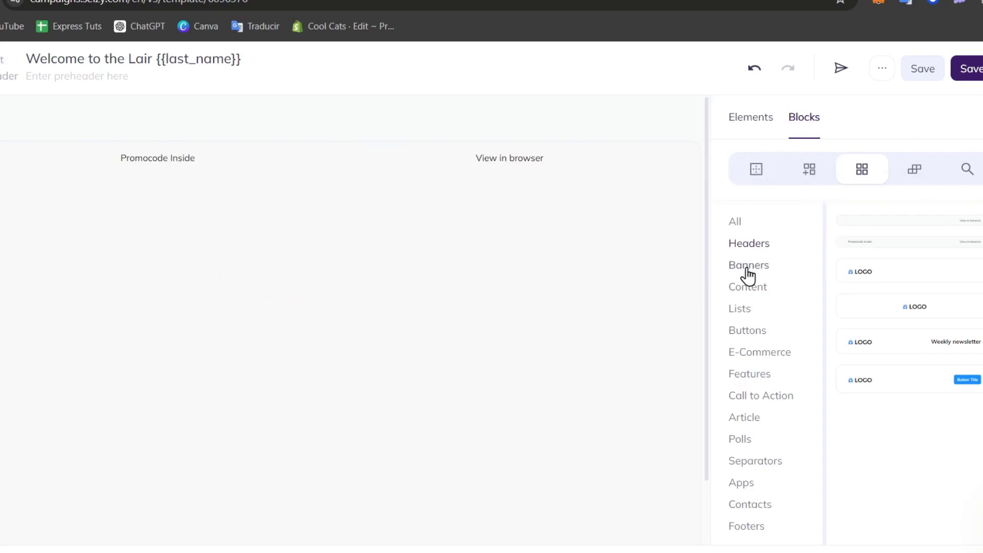
{"action": "left_click", "coordinate": [749, 288]}
{"action": "mouse_move", "coordinate": [902, 265]}
{"action": "left_click_drag", "start_coordinate": [903, 265], "coordinate": [395, 200]}
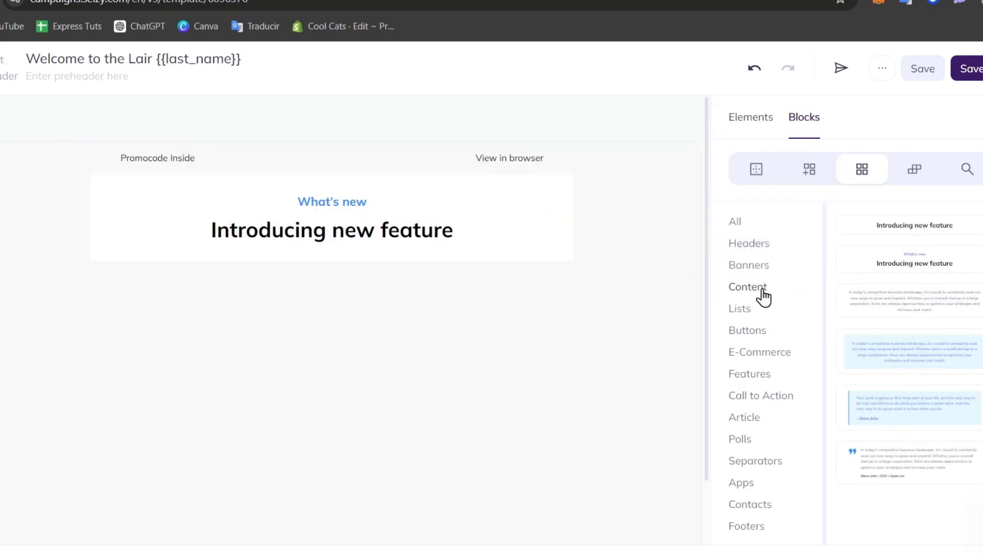
- Add the three-item checkmark list and the "Rise and shine!" three-product e-commerce block beneath the heading
{"action": "left_click", "coordinate": [761, 311]}
{"action": "left_click_drag", "start_coordinate": [908, 314], "coordinate": [471, 294]}
{"action": "left_click", "coordinate": [758, 354]}
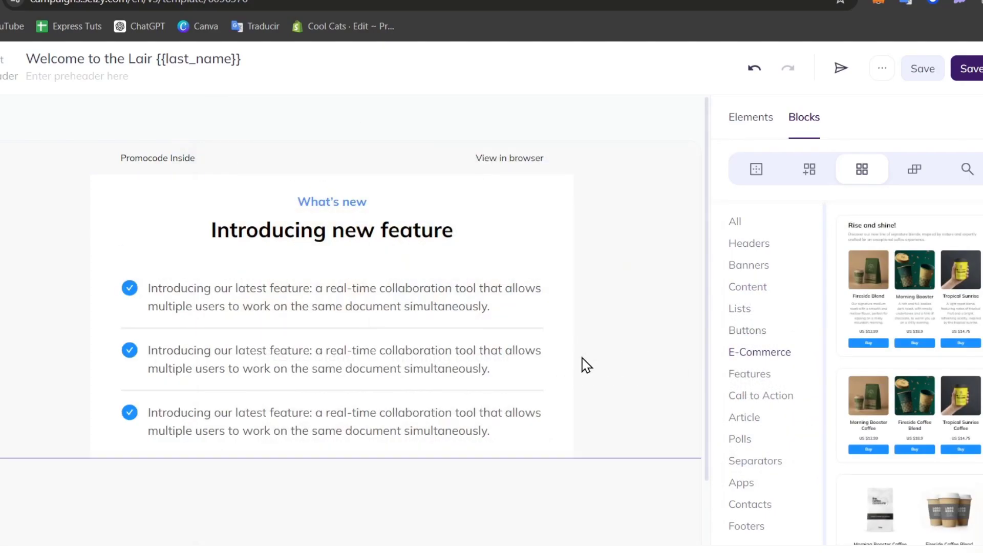
{"action": "scroll", "coordinate": [586, 365], "scroll_direction": "down", "scroll_amount": 2}
{"action": "left_click_drag", "start_coordinate": [878, 359], "coordinate": [527, 446]}
{"action": "scroll", "coordinate": [518, 299], "scroll_direction": "down", "scroll_amount": 5}
{"action": "scroll", "coordinate": [518, 298], "scroll_direction": "up", "scroll_amount": 6}
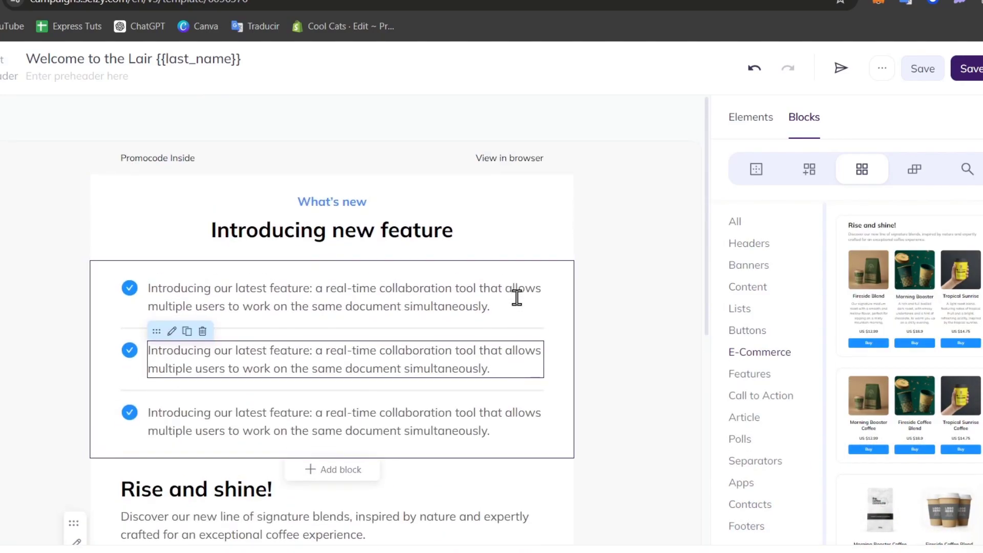
{"action": "scroll", "coordinate": [615, 310], "scroll_direction": "down", "scroll_amount": 8}
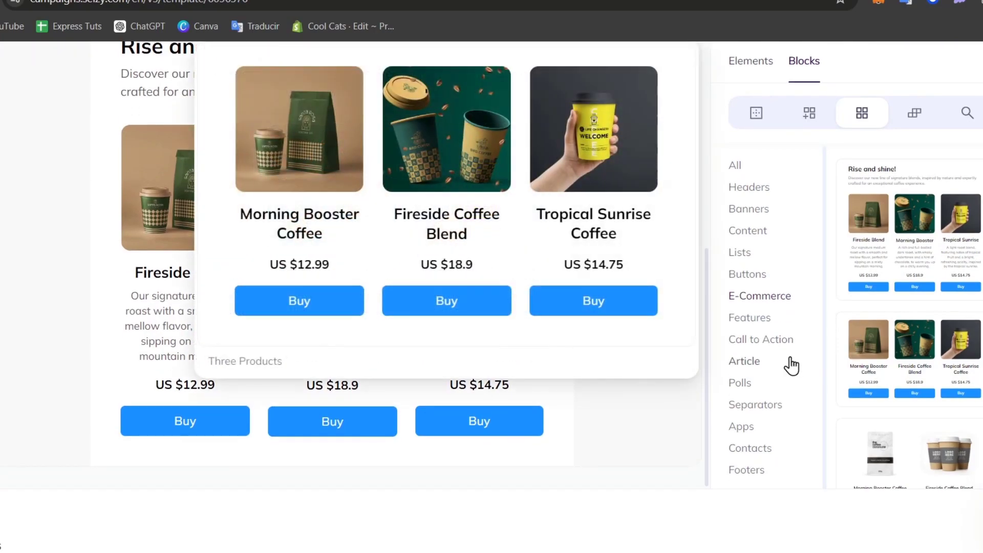
- Add a line separator block below the product block and view the ready-made app blocks
{"action": "left_click", "coordinate": [770, 403]}
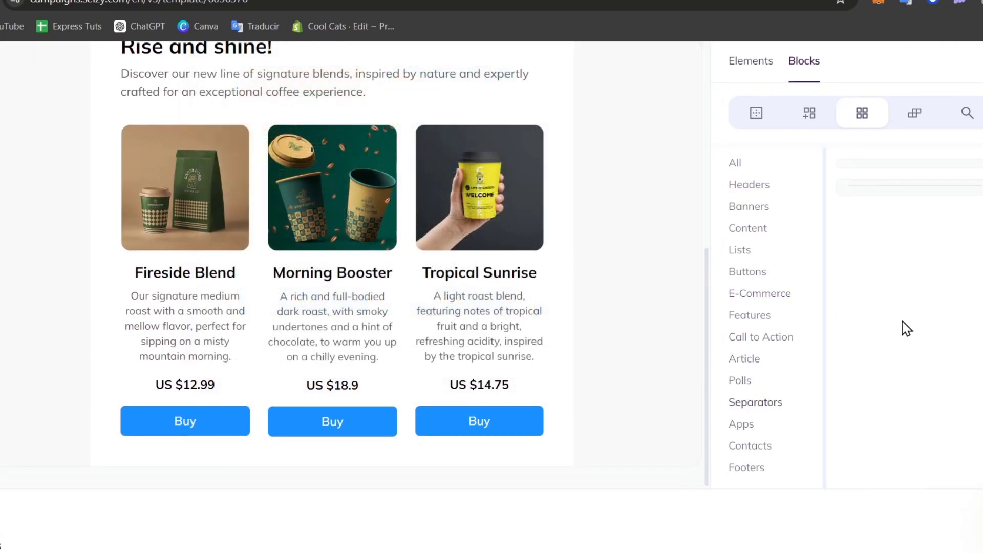
{"action": "left_click_drag", "start_coordinate": [915, 187], "coordinate": [458, 427]}
{"action": "left_click", "coordinate": [761, 426]}
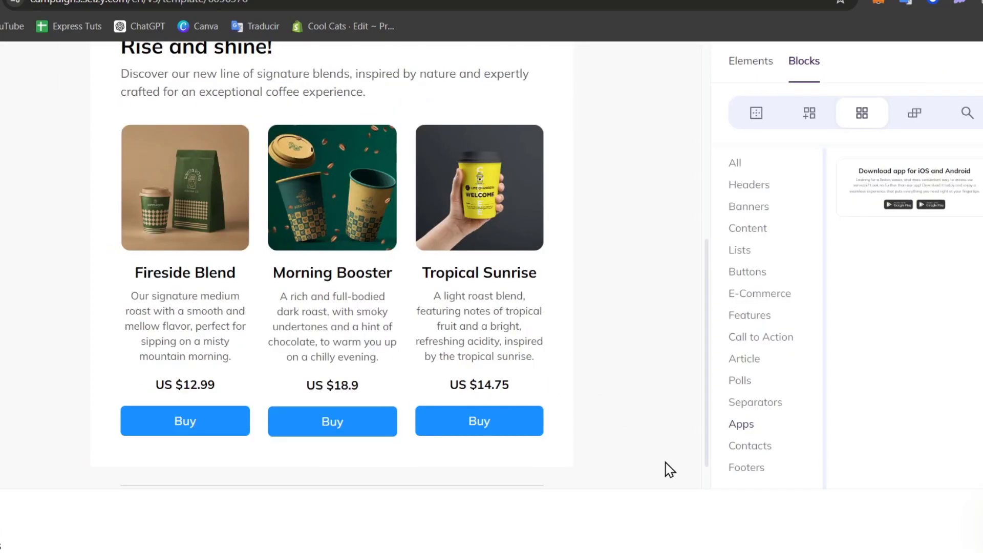
{"action": "scroll", "coordinate": [669, 467], "scroll_direction": "up", "scroll_amount": 8}
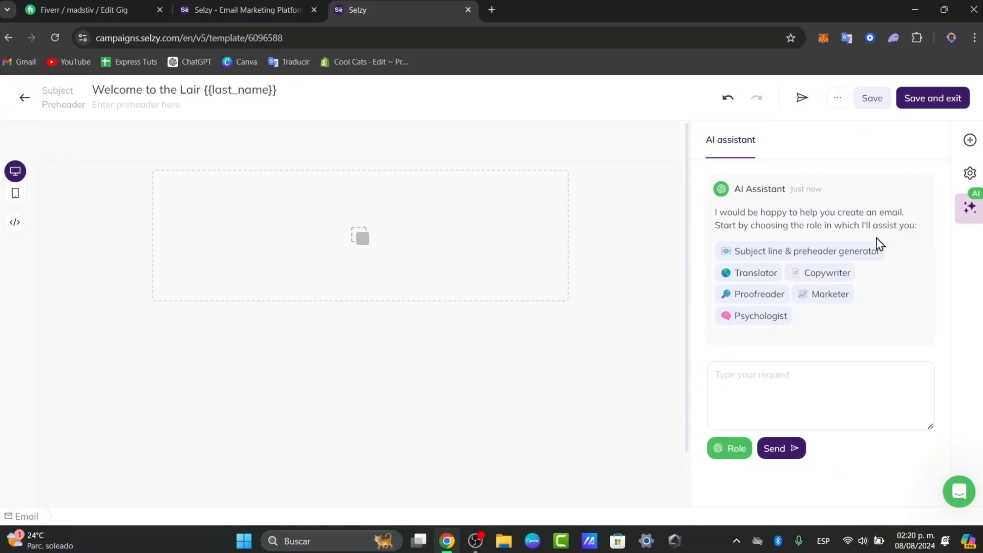
- Have the AI assistant generate a subject and preheader, applying both, with preheader "Discover the secrets of the Lair and unlock exclusive content just for you!"
{"action": "left_click", "coordinate": [808, 256]}
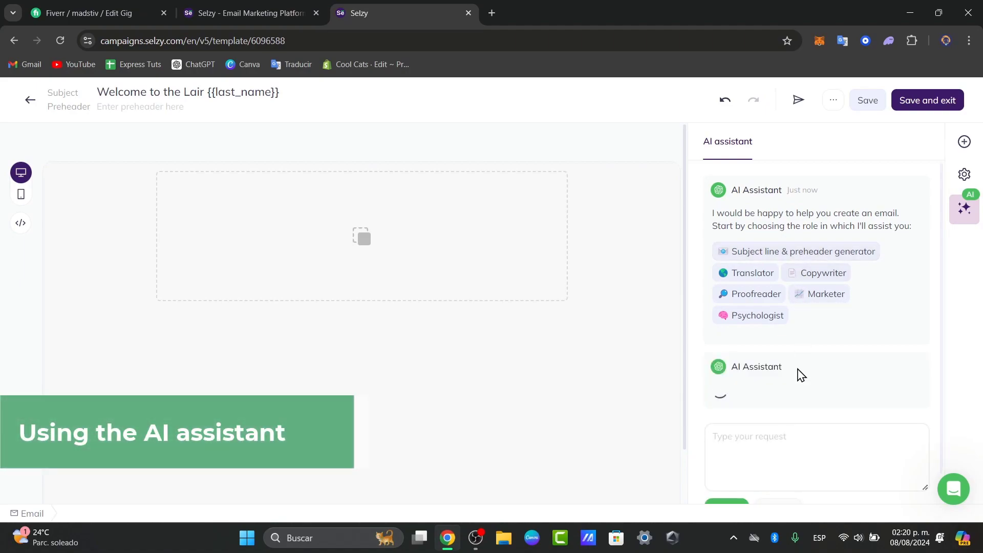
{"action": "left_click", "coordinate": [793, 441]}
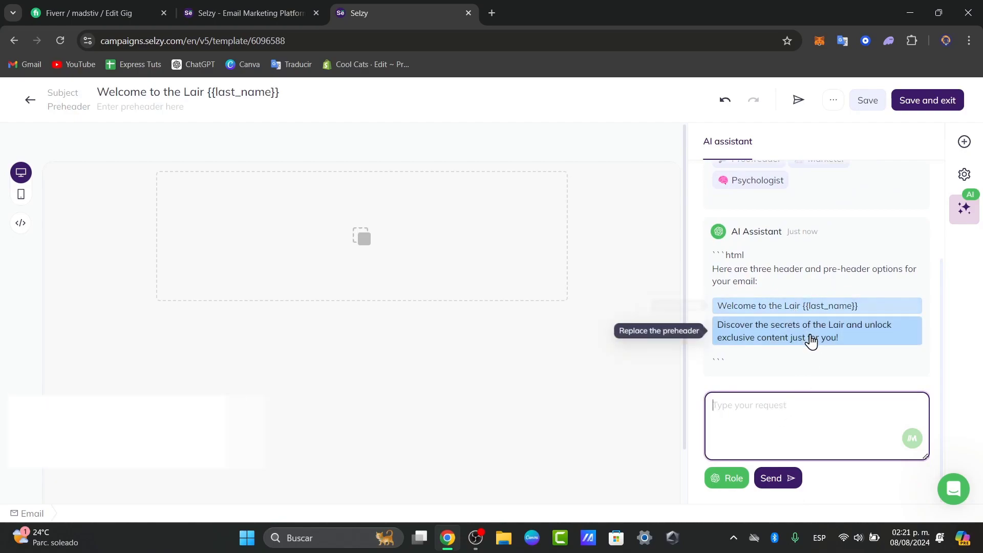
{"action": "left_click", "coordinate": [812, 318]}
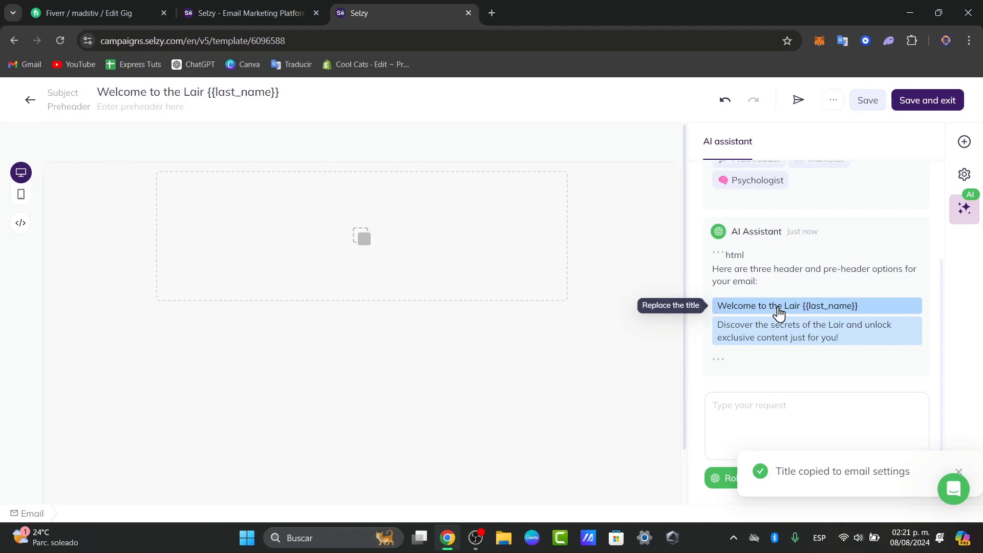
{"action": "scroll", "coordinate": [737, 281], "scroll_direction": "up", "scroll_amount": 3}
{"action": "scroll", "coordinate": [712, 295], "scroll_direction": "down", "scroll_amount": 3}
{"action": "left_click", "coordinate": [763, 338]}
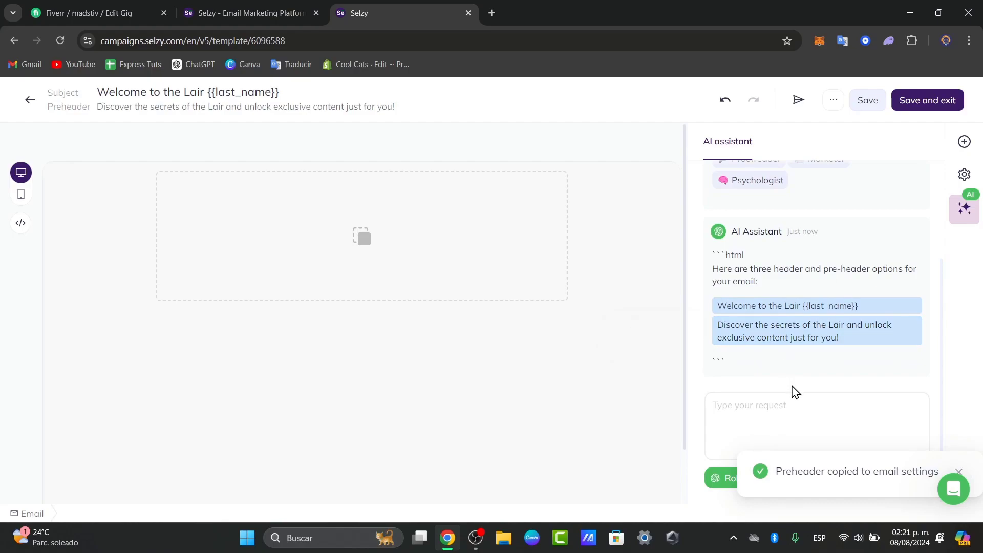
{"action": "scroll", "coordinate": [792, 392], "scroll_direction": "up", "scroll_amount": 3}
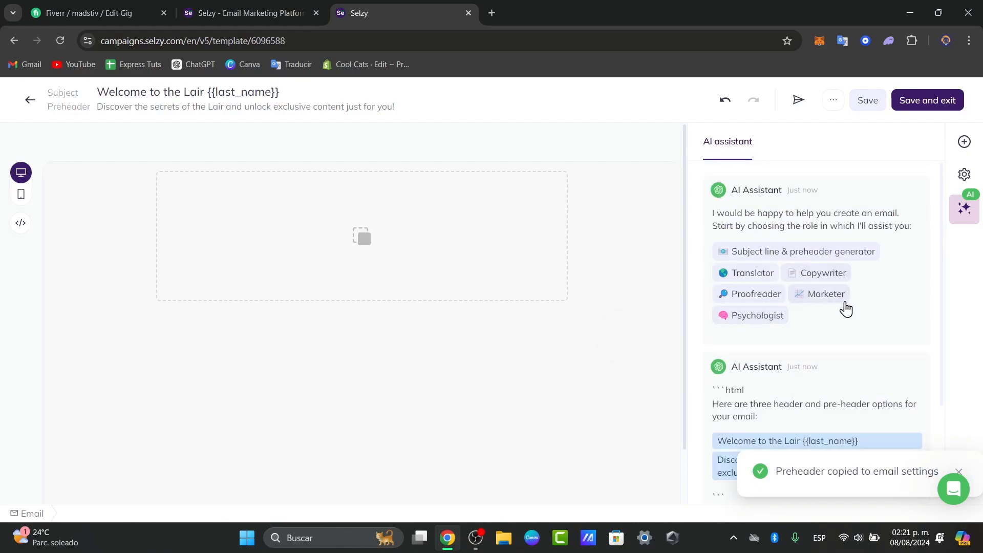
- Check the whole email in the mobile view, and save and exit the template
{"action": "left_click", "coordinate": [965, 176]}
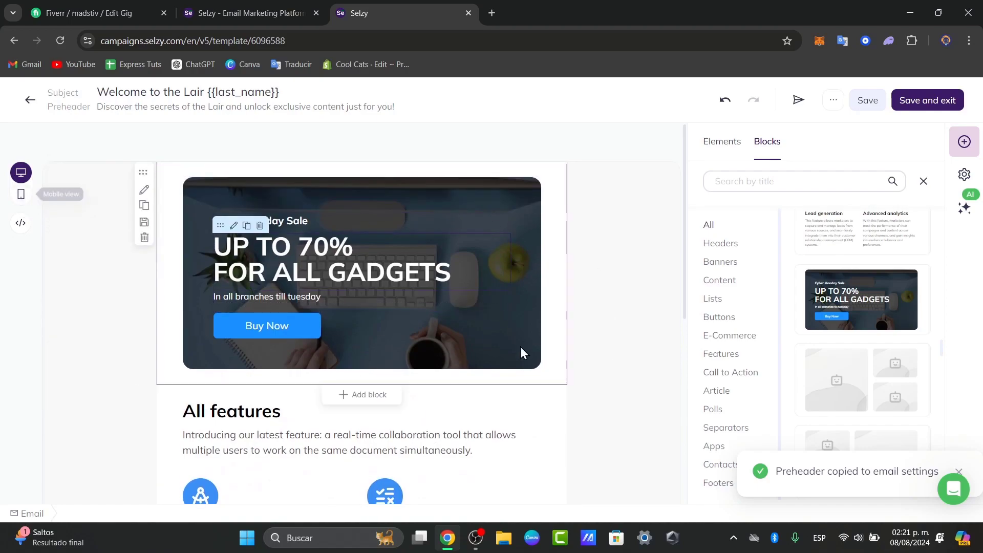
{"action": "left_click", "coordinate": [20, 193]}
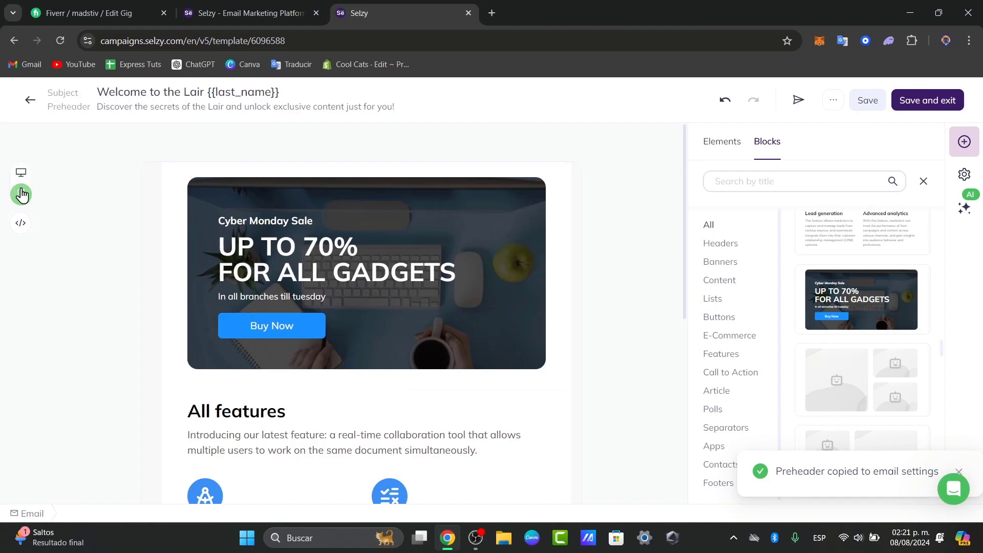
{"action": "scroll", "coordinate": [468, 288], "scroll_direction": "down", "scroll_amount": 12}
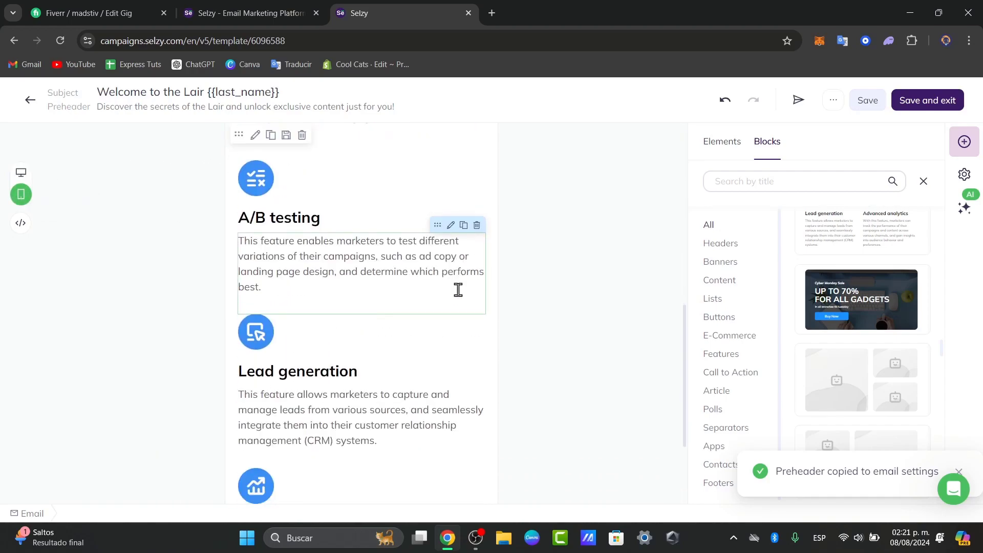
{"action": "scroll", "coordinate": [460, 298], "scroll_direction": "up", "scroll_amount": 12}
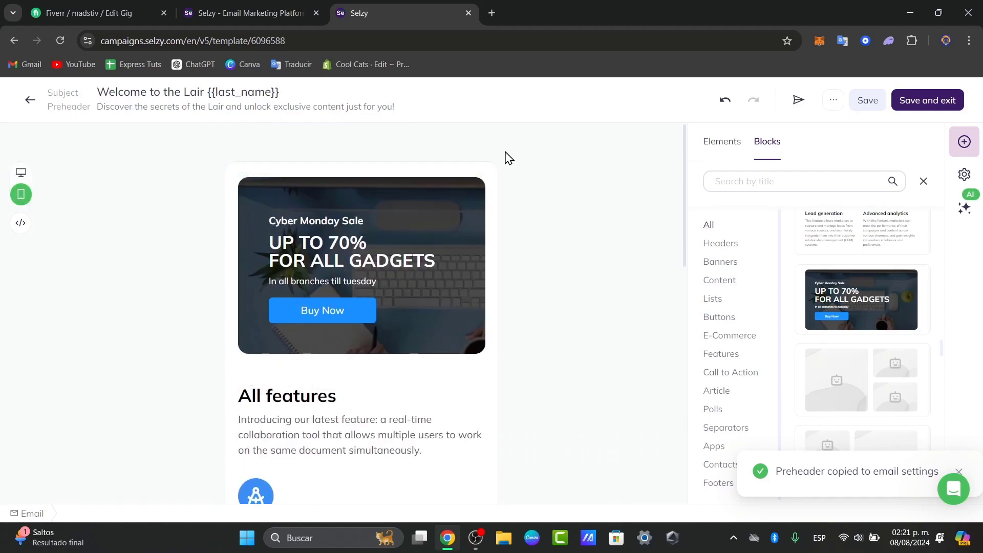
{"action": "left_click", "coordinate": [914, 104]}
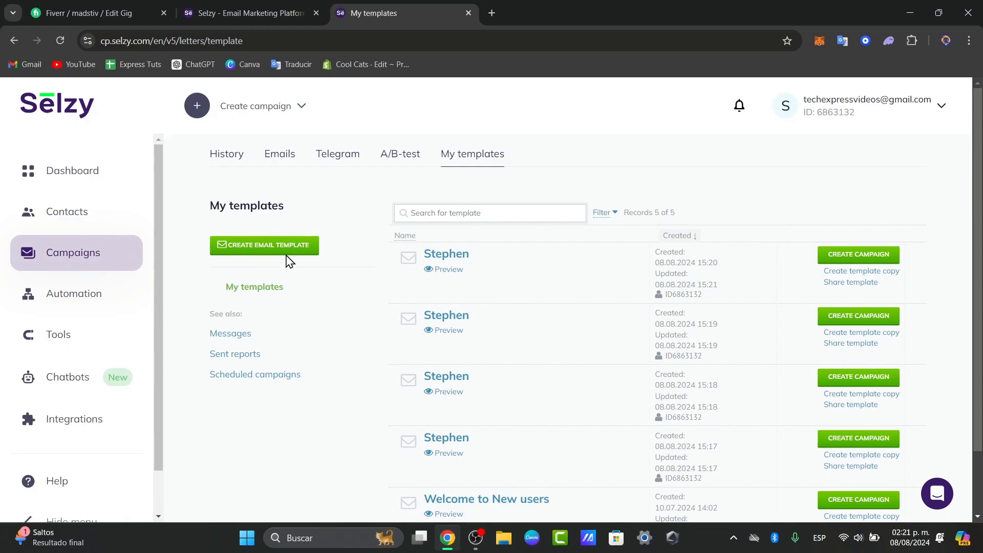
- Start a campaign from the "Welcome to the Lair" template and review its subject and sender settings
{"action": "left_click", "coordinate": [289, 250]}
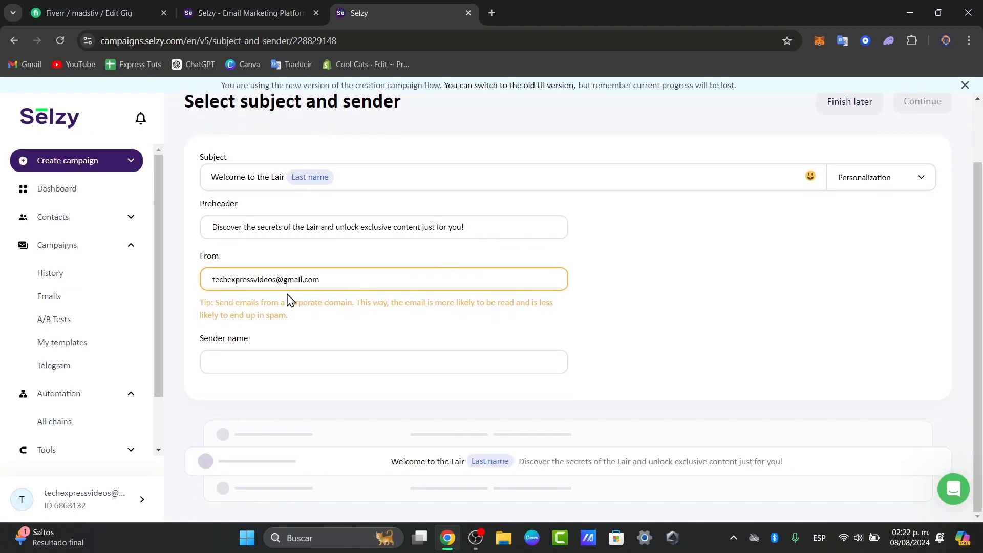
{"action": "scroll", "coordinate": [120, 334], "scroll_direction": "down", "scroll_amount": 1}
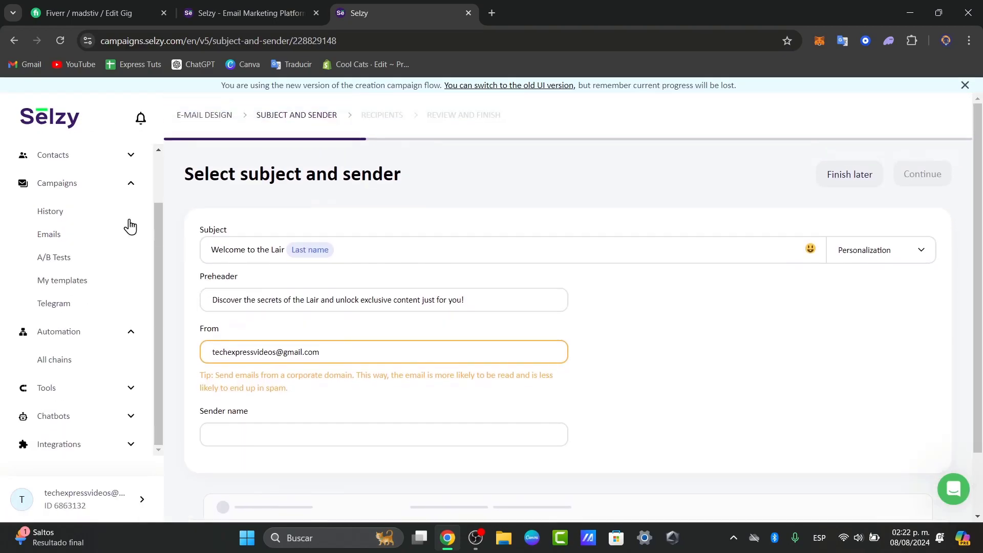
{"action": "scroll", "coordinate": [40, 176], "scroll_direction": "up", "scroll_amount": 2}
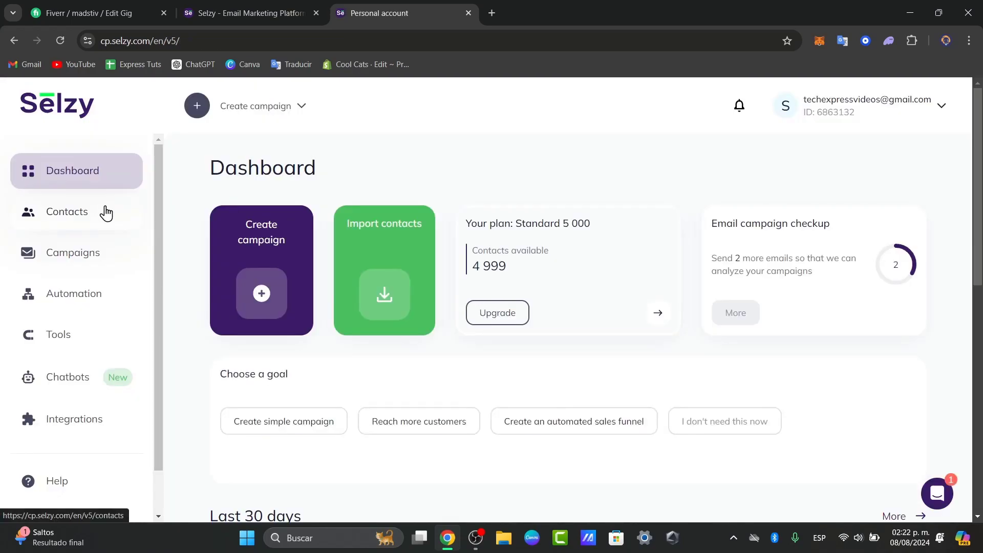
- Examine the dashboard's goals, 30-day statistics, free tools and recent campaigns
{"action": "scroll", "coordinate": [658, 157], "scroll_direction": "down", "scroll_amount": 10}
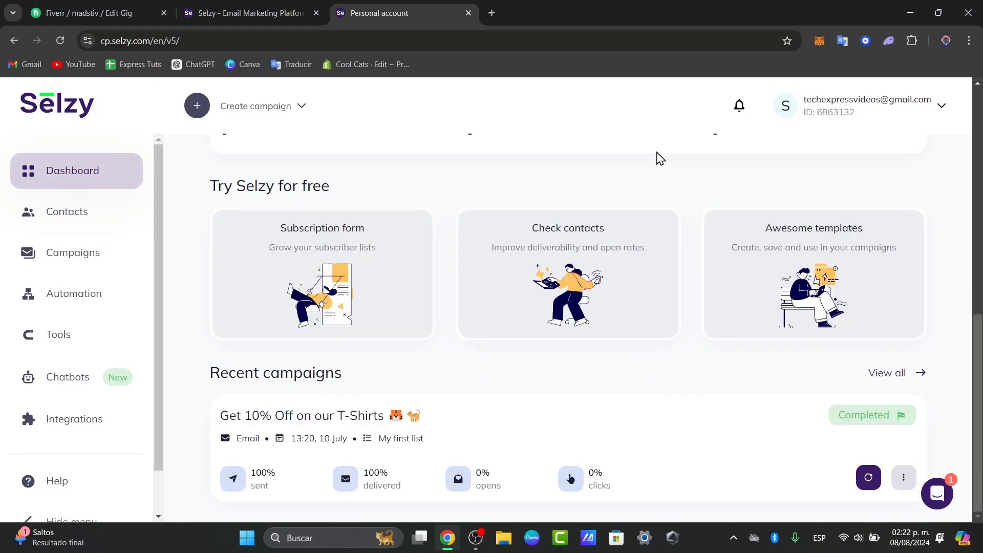
{"action": "scroll", "coordinate": [496, 172], "scroll_direction": "up", "scroll_amount": 6}
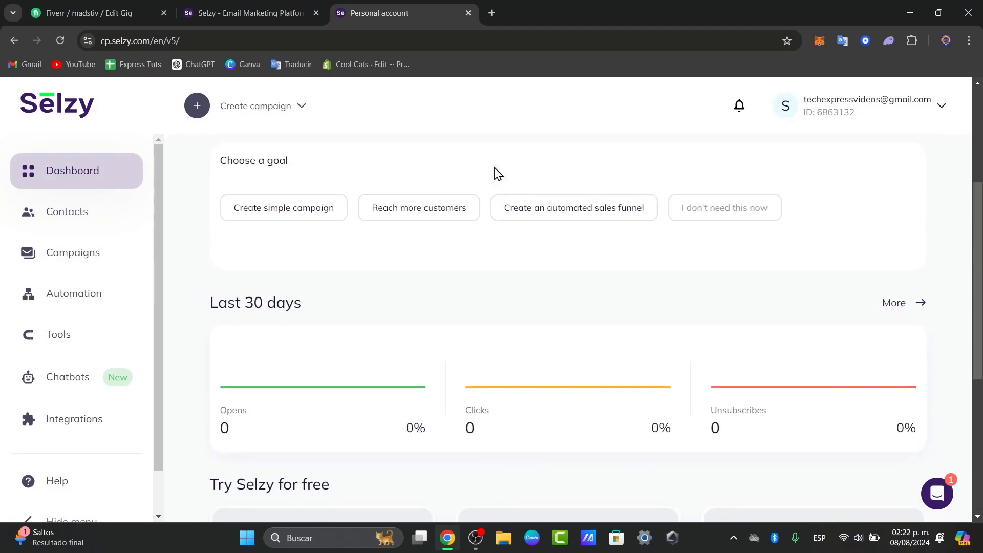
{"action": "scroll", "coordinate": [449, 209], "scroll_direction": "down", "scroll_amount": 5}
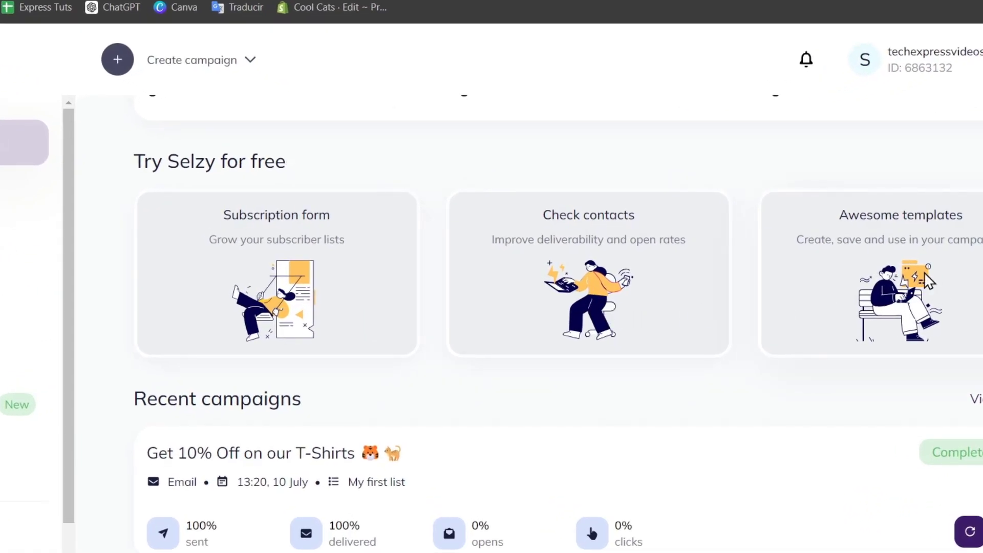
- Create an automation chain from the "Blog greeting" template after browsing the available chain templates
{"action": "left_click", "coordinate": [836, 214]}
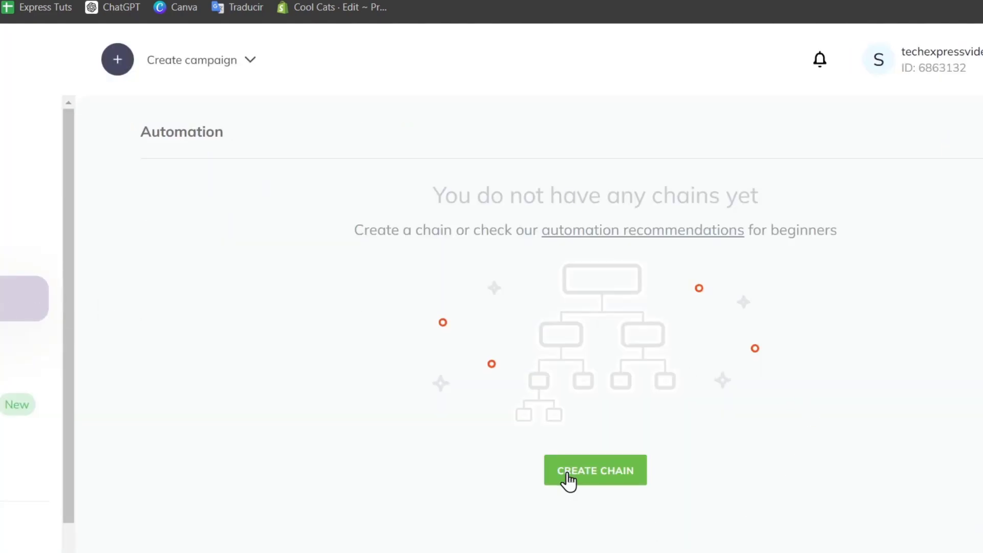
{"action": "left_click", "coordinate": [606, 474]}
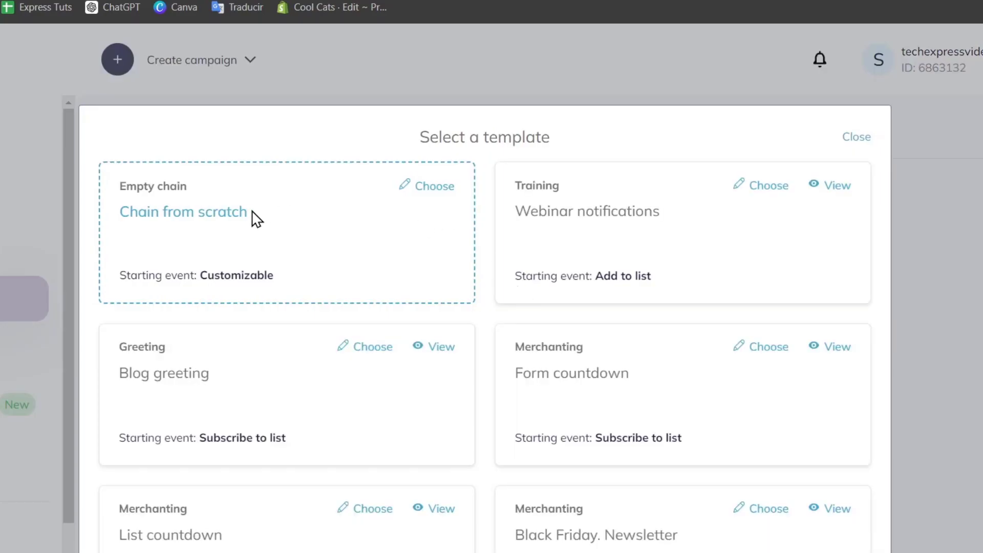
{"action": "scroll", "coordinate": [616, 282], "scroll_direction": "down", "scroll_amount": 7}
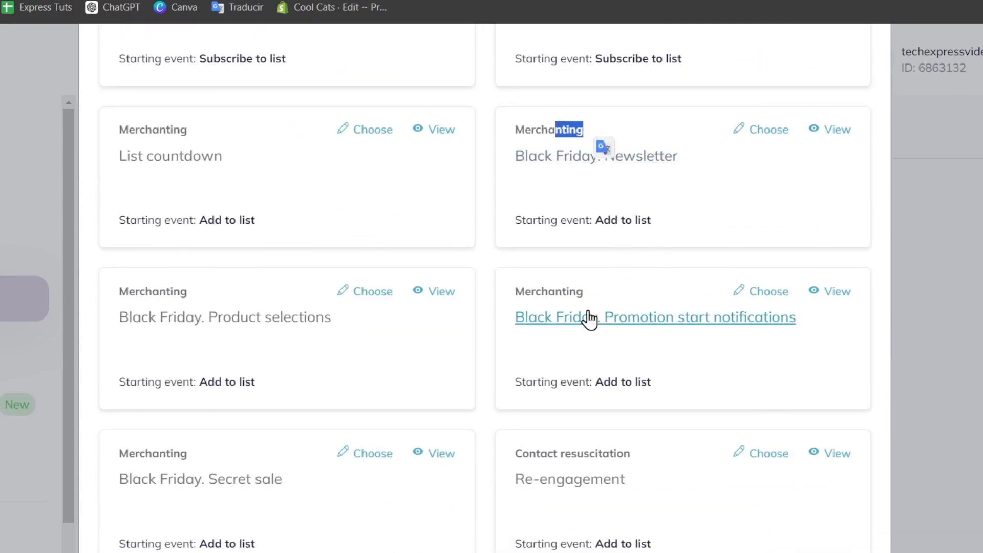
{"action": "scroll", "coordinate": [583, 287], "scroll_direction": "down", "scroll_amount": 4}
{"action": "scroll", "coordinate": [568, 410], "scroll_direction": "up", "scroll_amount": 11}
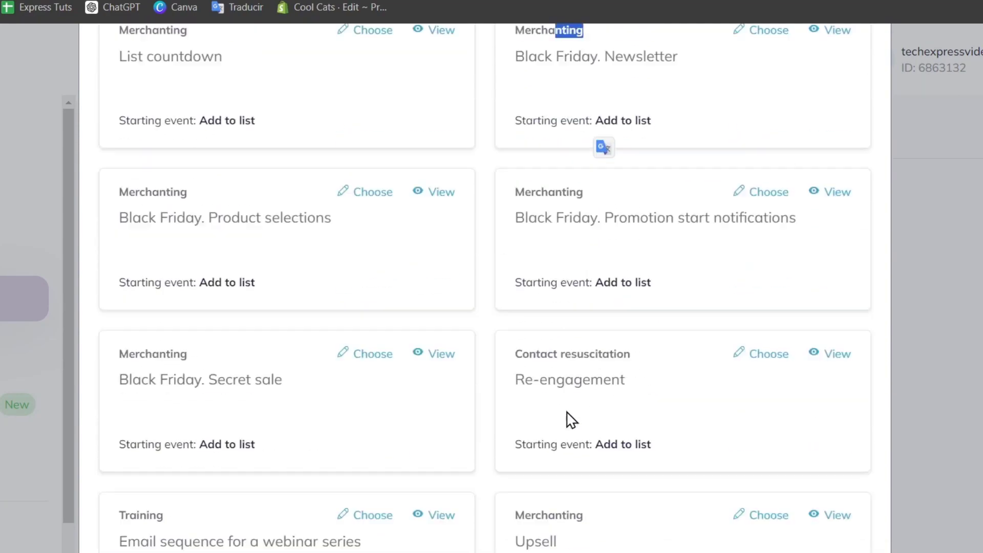
{"action": "left_click", "coordinate": [183, 378]}
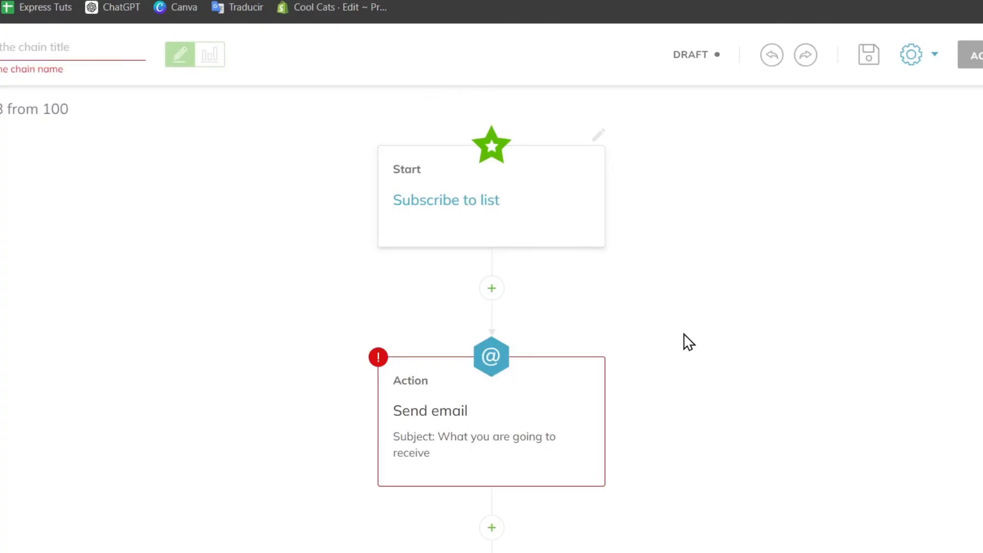
- Examine the blog greeting chain from its starting event through the email actions, read analyses and result blocks
{"action": "scroll", "coordinate": [684, 343], "scroll_direction": "down", "scroll_amount": 6}
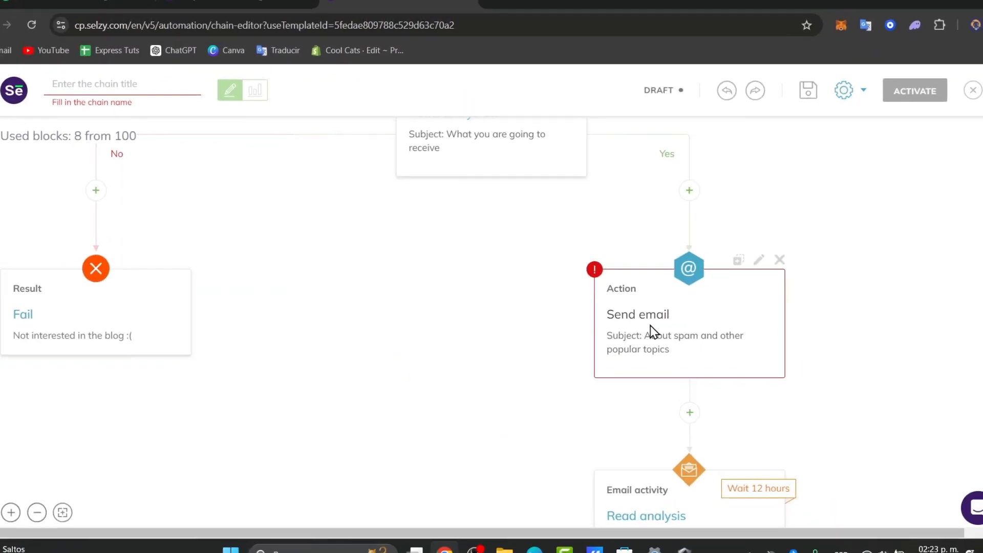
{"action": "scroll", "coordinate": [651, 332], "scroll_direction": "down", "scroll_amount": 5}
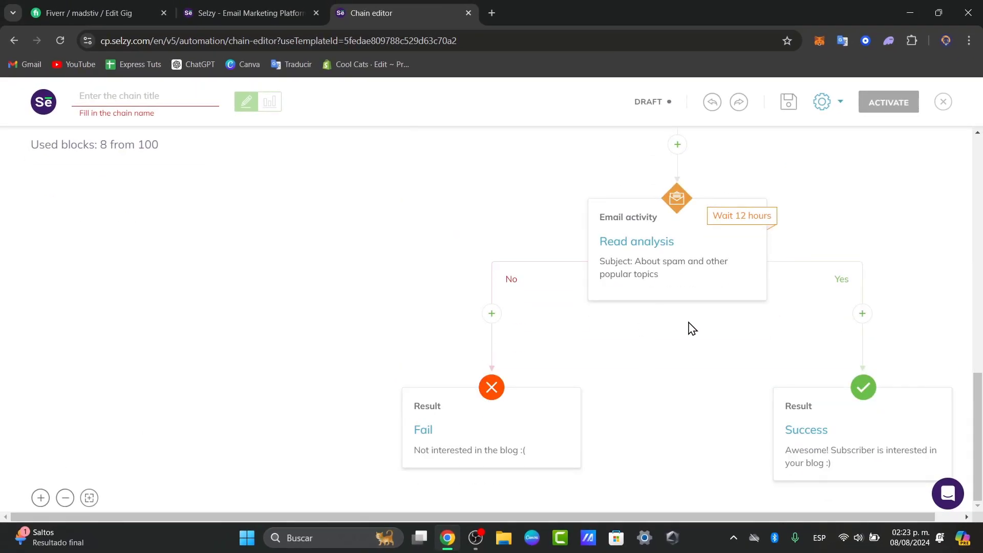
{"action": "left_click_drag", "start_coordinate": [976, 379], "coordinate": [976, 146]}
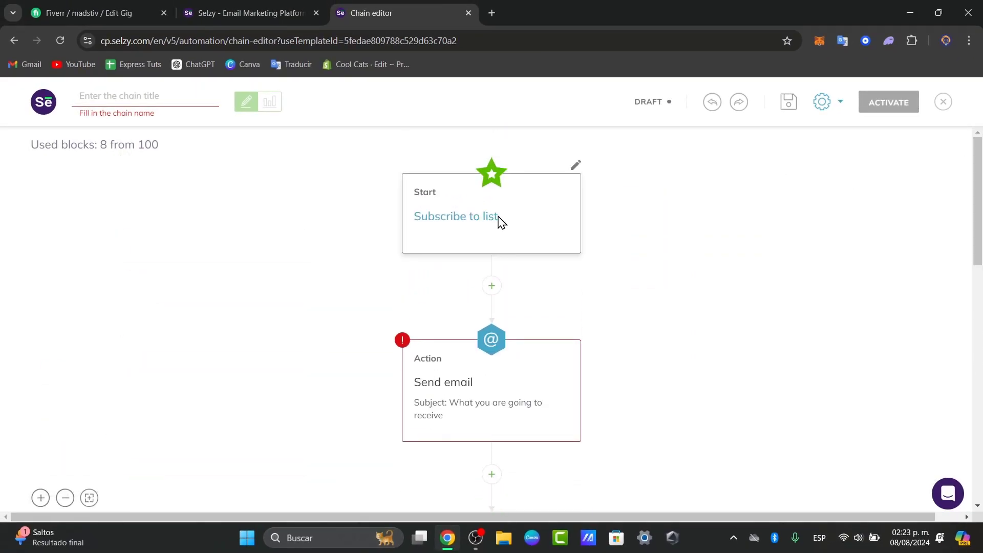
{"action": "scroll", "coordinate": [509, 367], "scroll_direction": "down", "scroll_amount": 10}
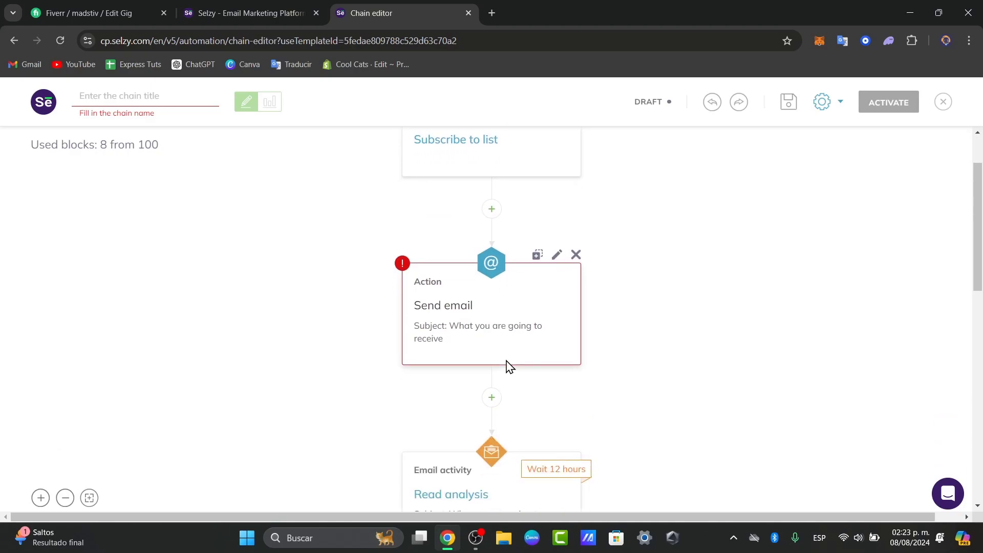
- Leave the chain editor and go to the top of the already open Selzy homepage
{"action": "left_click", "coordinate": [13, 41]}
{"action": "left_click", "coordinate": [261, 13]}
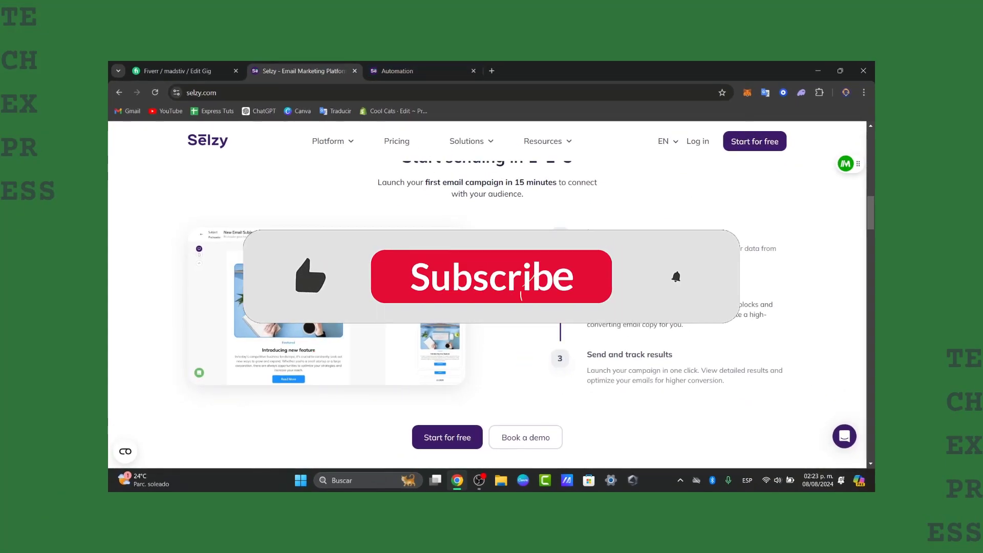
{"action": "scroll", "coordinate": [487, 307], "scroll_direction": "up", "scroll_amount": 10}
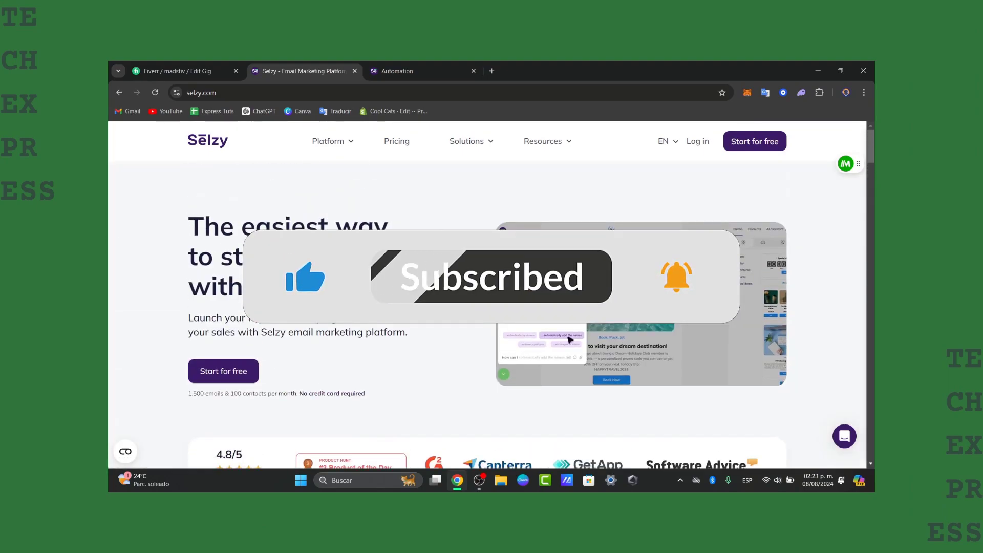